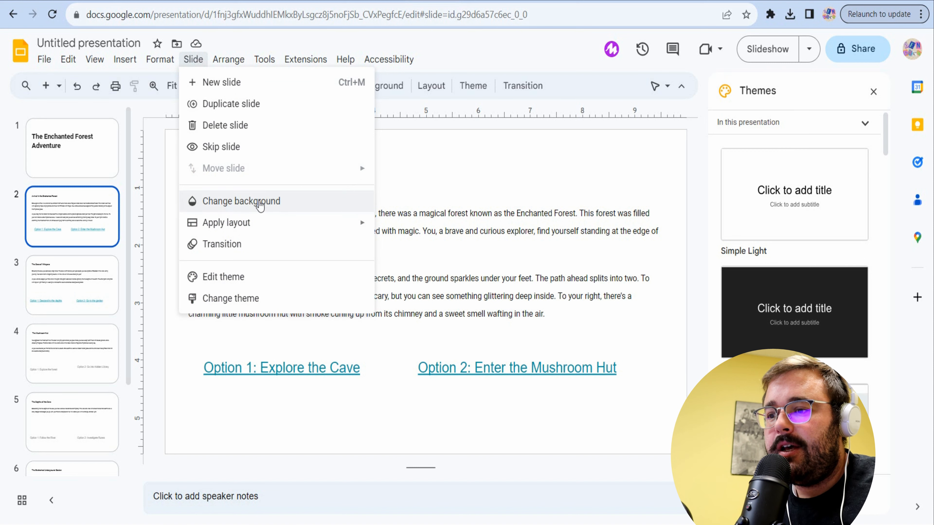
# Open the background image picker for the Arrival in the Enchanted Forest slide and search Google Images for "enchanted forest".
pyautogui.click(200, 64)
pyautogui.click(194, 60)
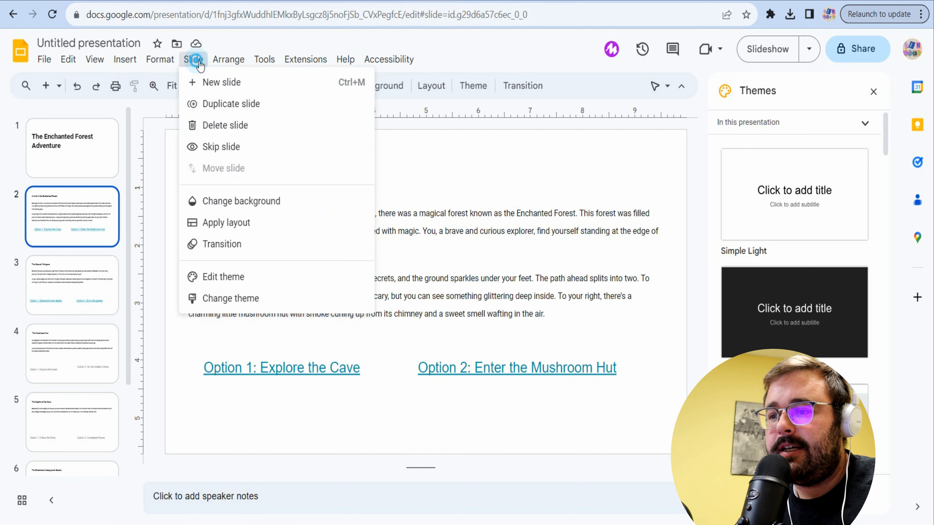
pyautogui.click(236, 200)
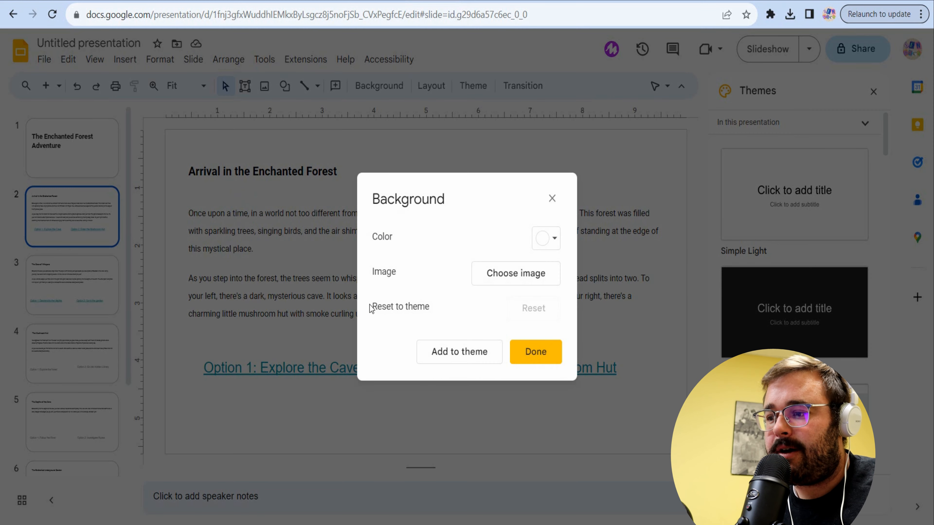
pyautogui.click(516, 273)
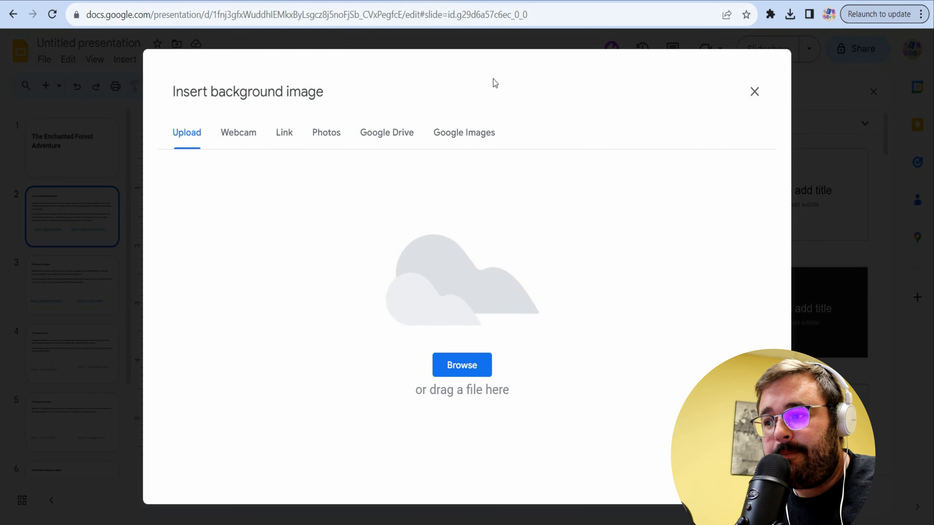
pyautogui.click(477, 138)
pyautogui.click(432, 91)
pyautogui.write('enc')
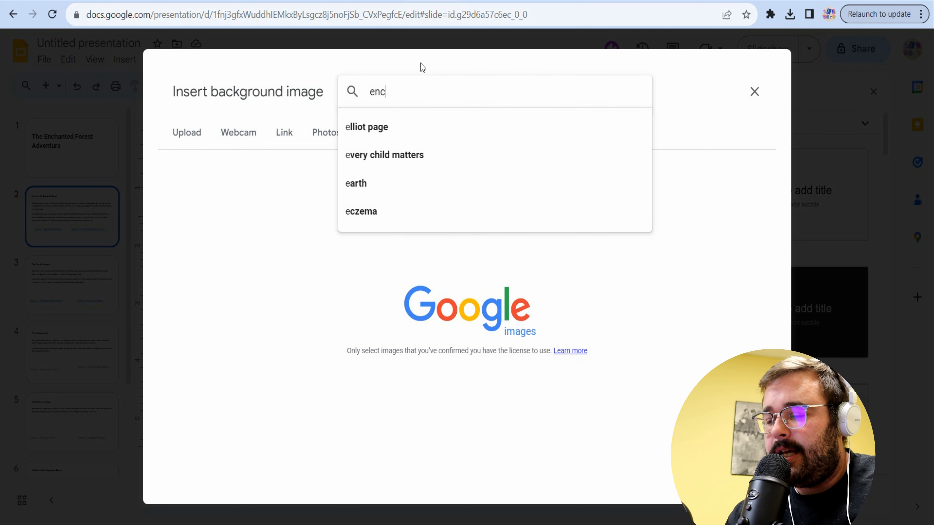
pyautogui.write('hante ')
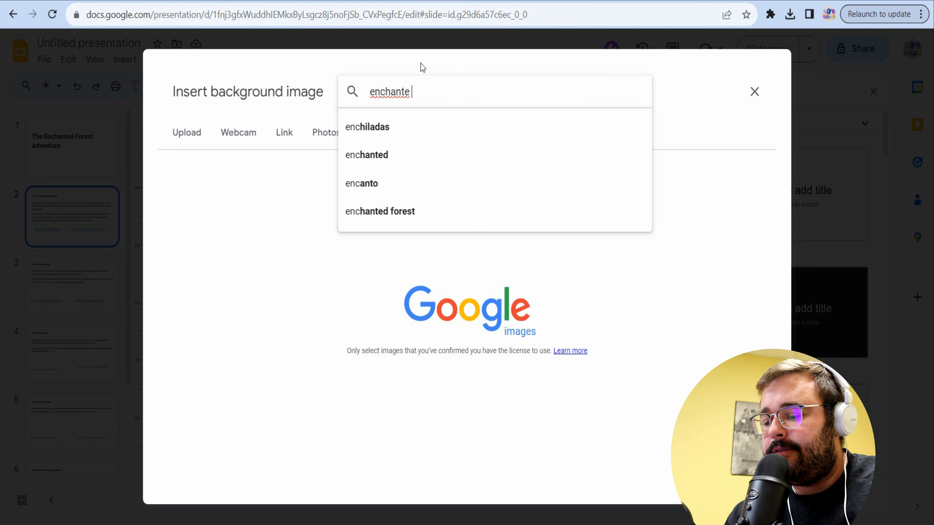
pyautogui.write('forest')
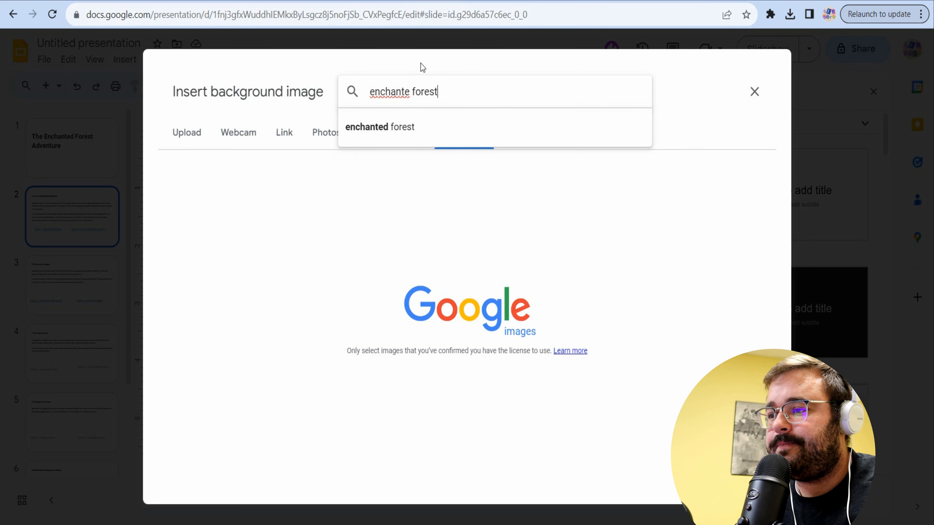
pyautogui.click(402, 130)
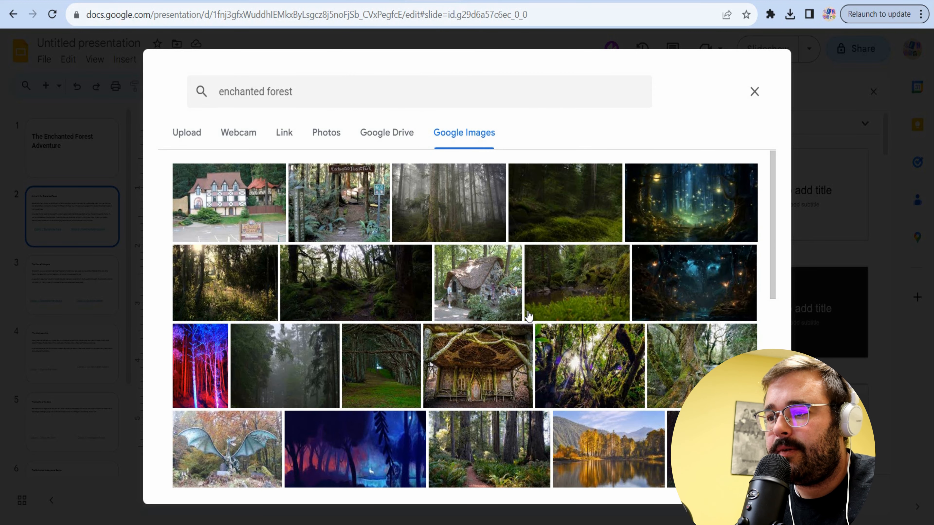
# Set the dark blue forest picture with glowing orange lights as the slide's background image.
pyautogui.scroll(-5, 600, 372)
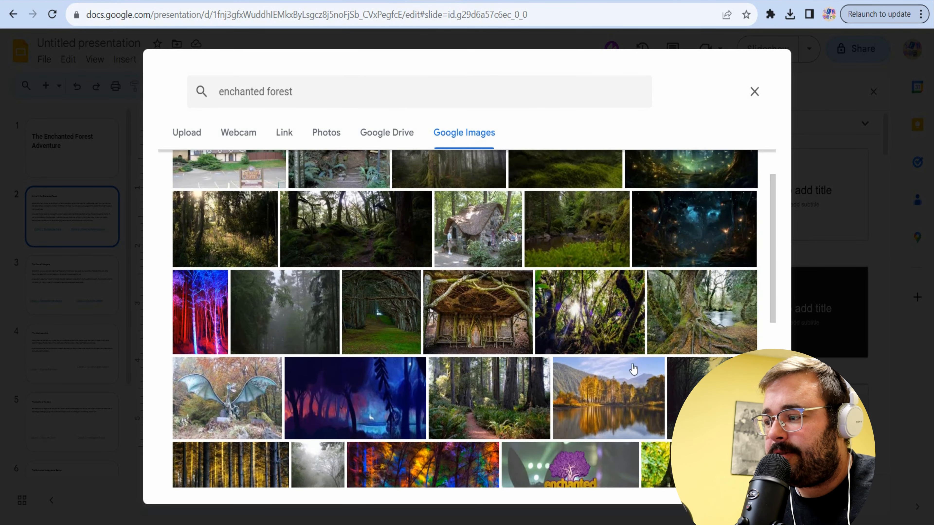
pyautogui.scroll(3, 551, 357)
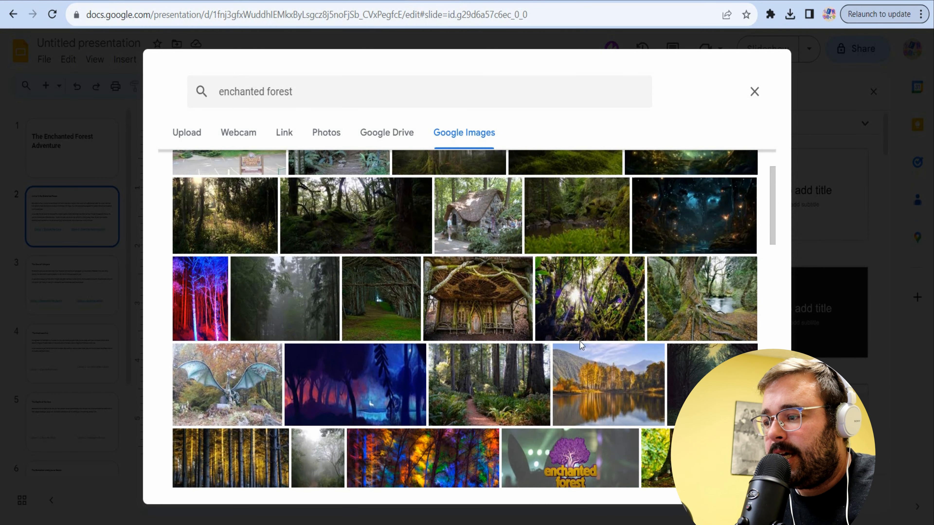
pyautogui.click(706, 227)
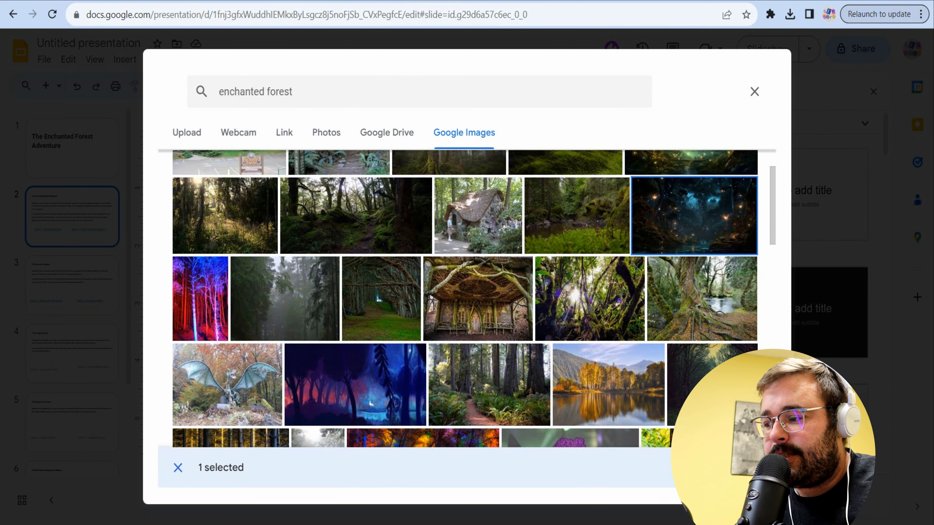
pyautogui.click(757, 468)
pyautogui.click(532, 352)
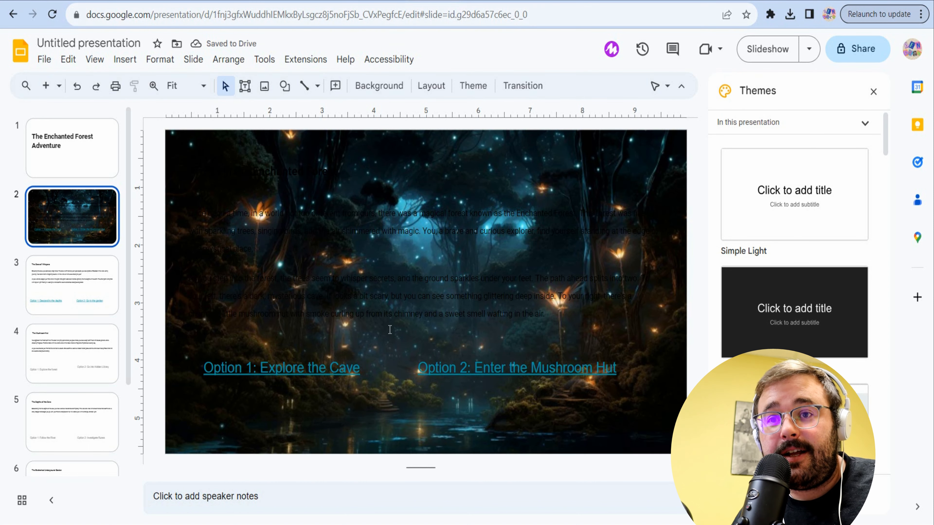
# Apply a white highlight to both story paragraphs on the slide and close the Themes pane.
pyautogui.click(308, 230)
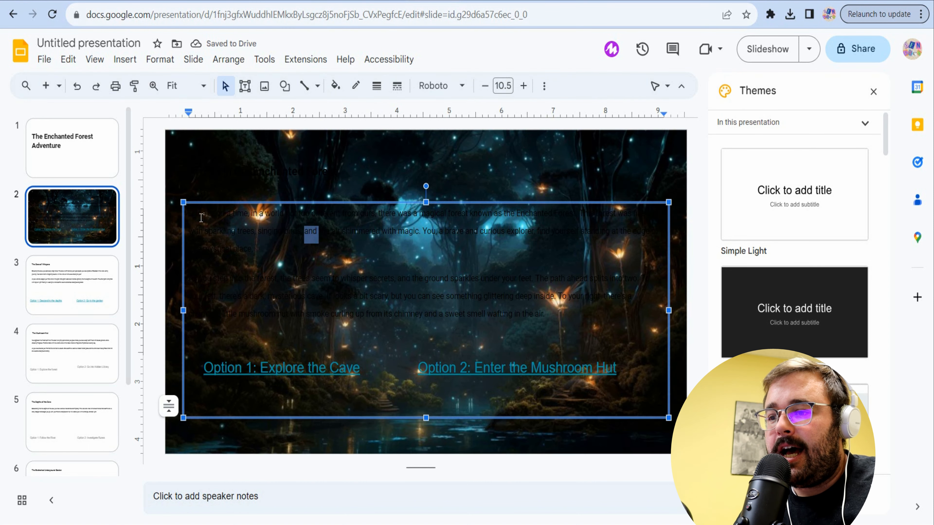
pyautogui.moveTo(598, 326); pyautogui.dragTo(194, 216)
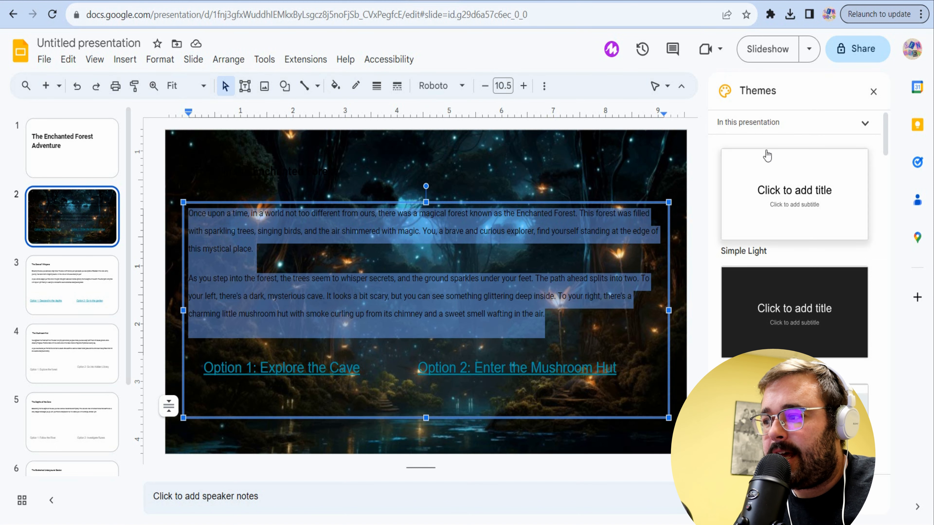
pyautogui.click(873, 92)
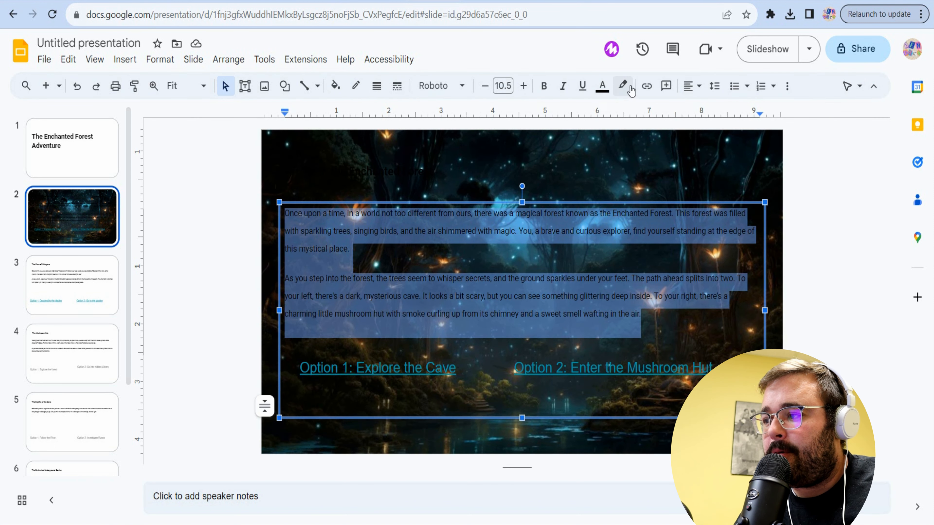
pyautogui.click(622, 85)
pyautogui.click(641, 128)
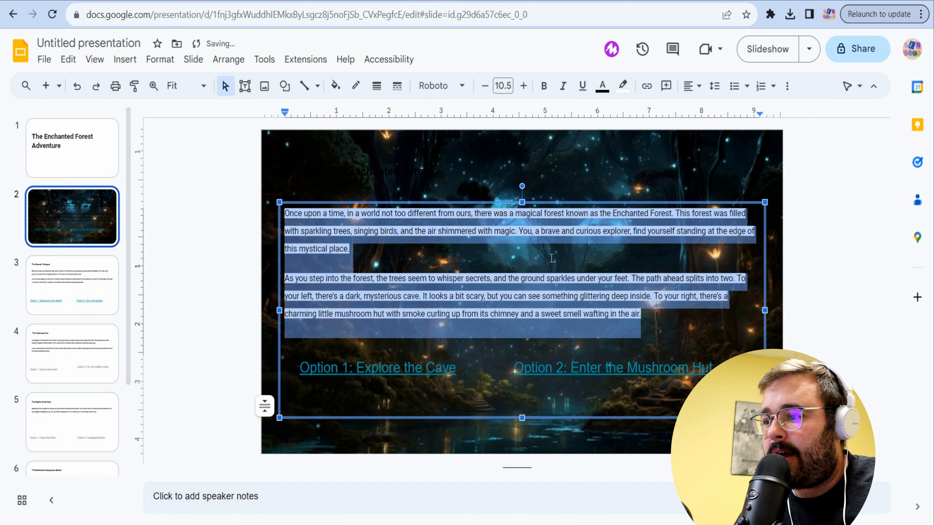
# Set the story paragraphs to single line spacing and increase their font size to 16.5.
pyautogui.click(719, 88)
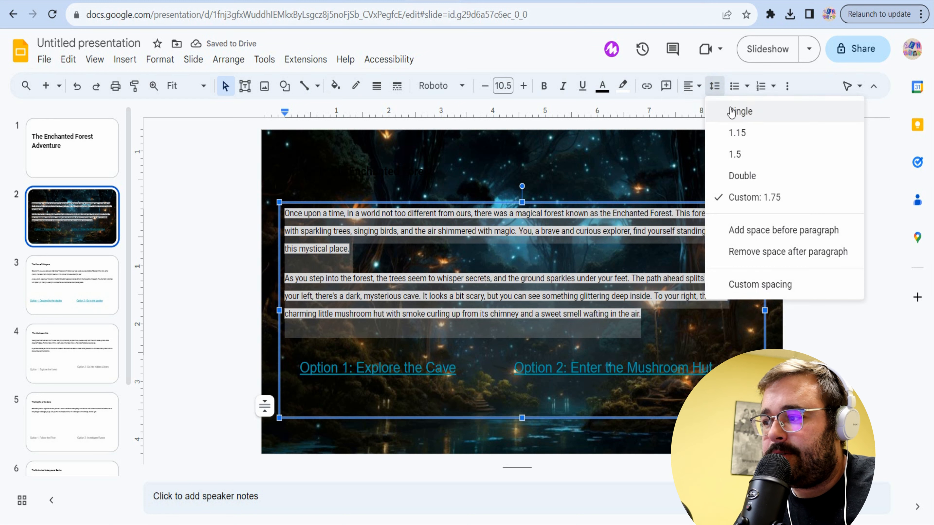
pyautogui.click(731, 108)
pyautogui.click(524, 85)
pyautogui.click(523, 86)
pyautogui.click(523, 86)
pyautogui.click(524, 85)
pyautogui.click(524, 85)
pyautogui.click(524, 86)
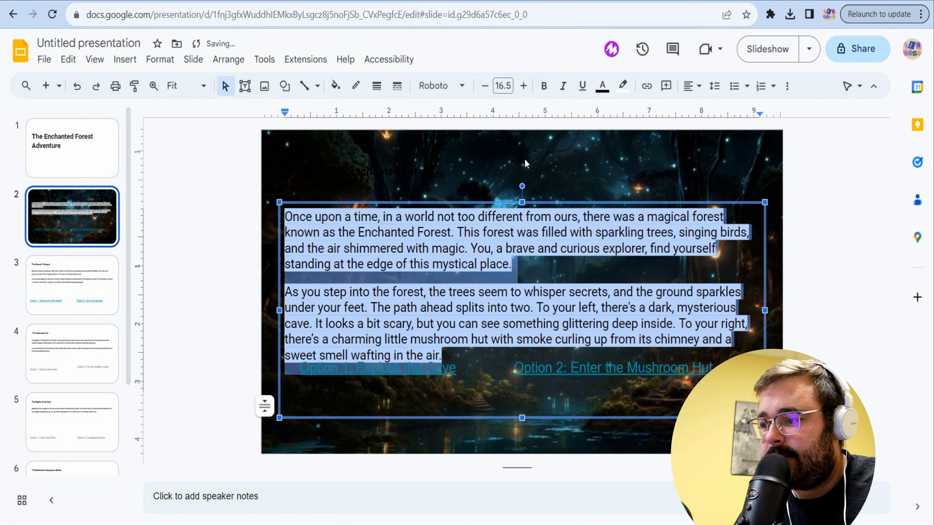
# Move the story text box up over the slide title, clear of the two option links.
pyautogui.click(493, 232)
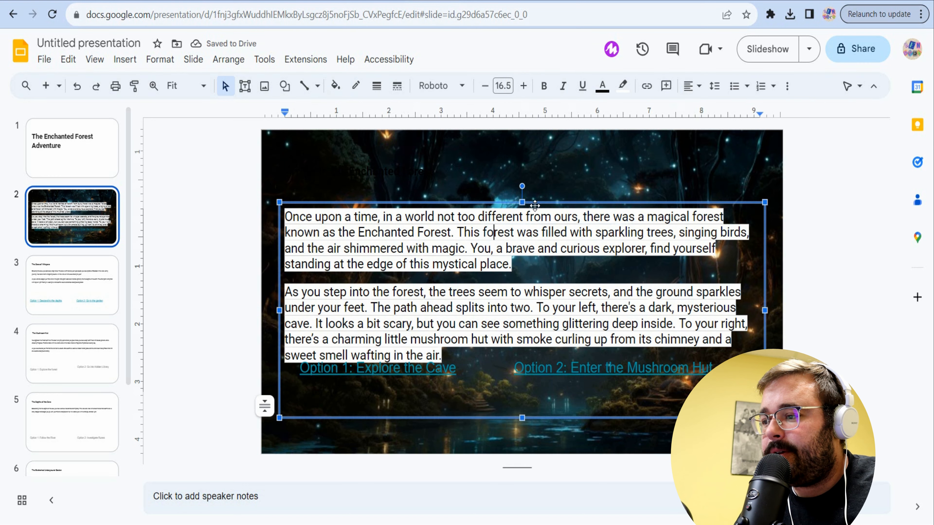
pyautogui.moveTo(547, 208); pyautogui.dragTo(548, 173)
pyautogui.click(492, 388)
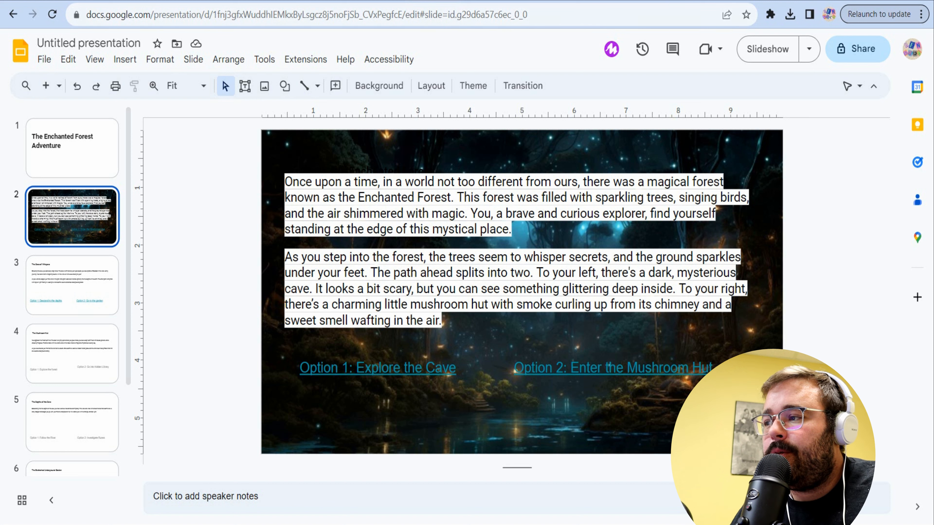
# Search Google in a new browser tab for "cartoon cave entrance" and show the image results.
pyautogui.hotkey('ctrl', 't')
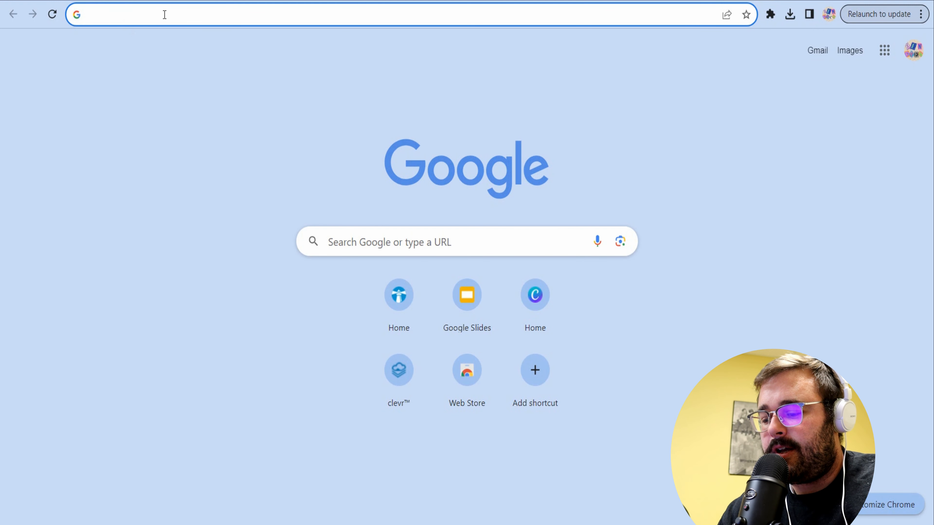
pyautogui.write('cartoo')
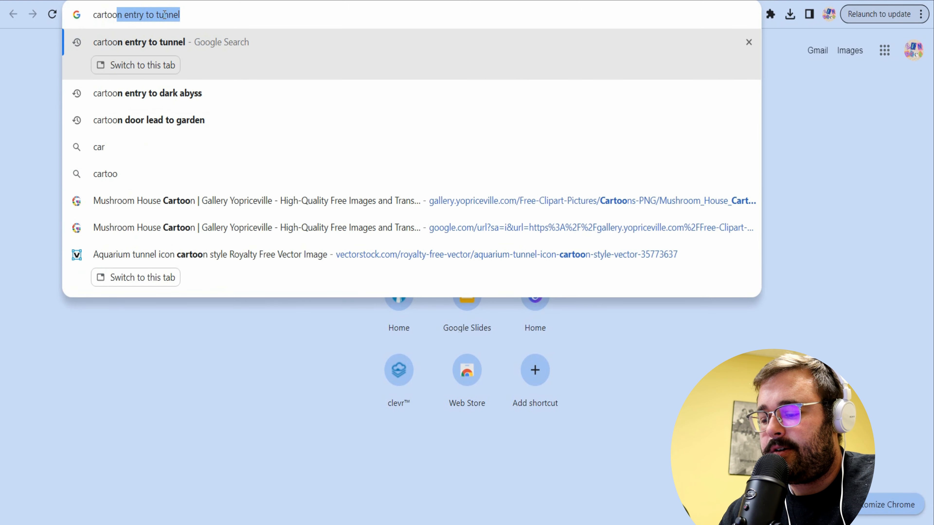
pyautogui.write('n cave entrance')
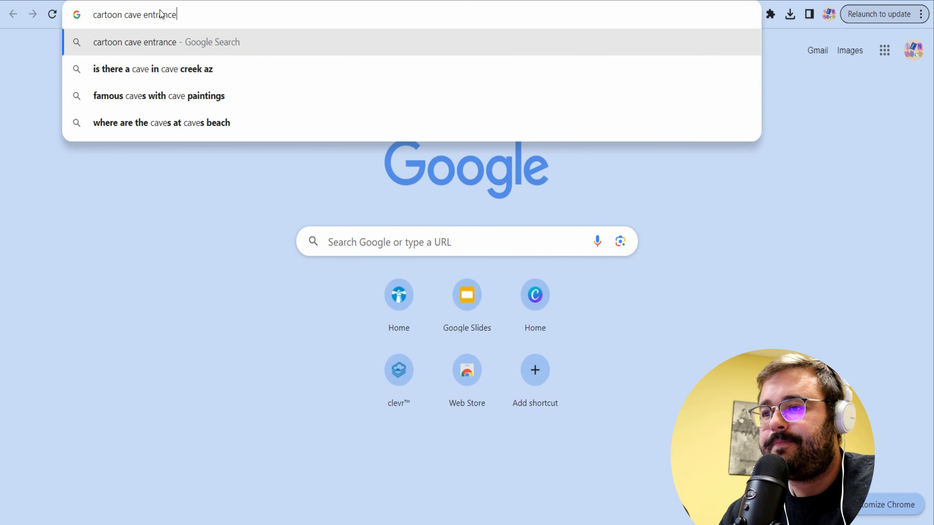
pyautogui.press('Return')
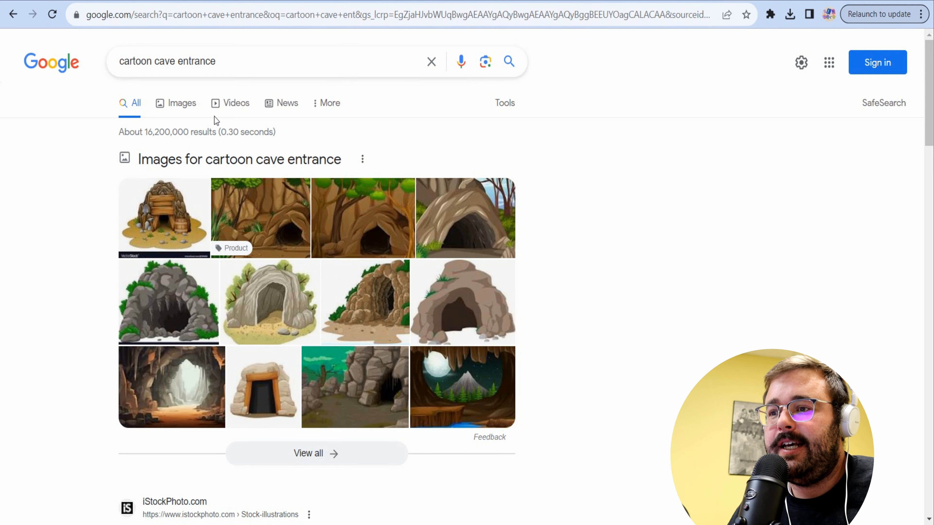
pyautogui.click(181, 103)
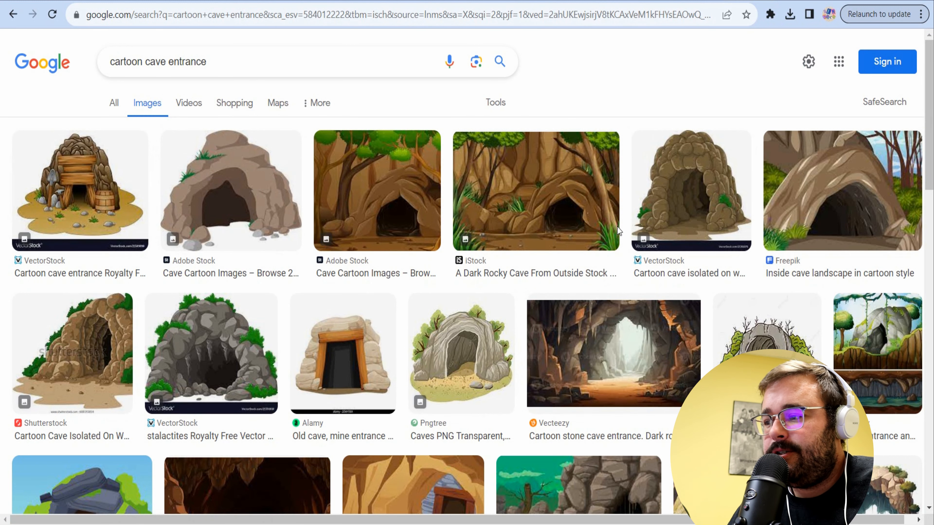
# Open the VectorStock result of the isolated brown stone cave and copy its image address.
pyautogui.click(707, 214)
pyautogui.click(749, 276)
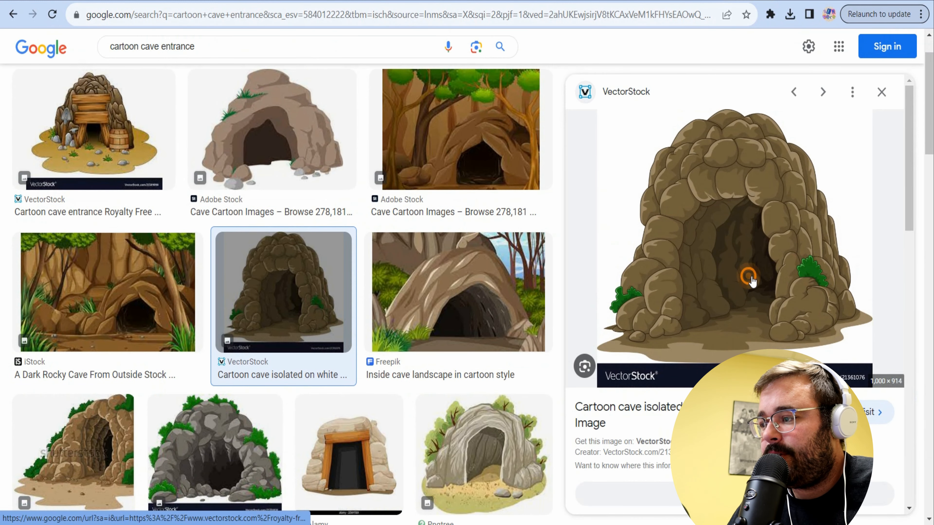
pyautogui.rightClick(750, 280)
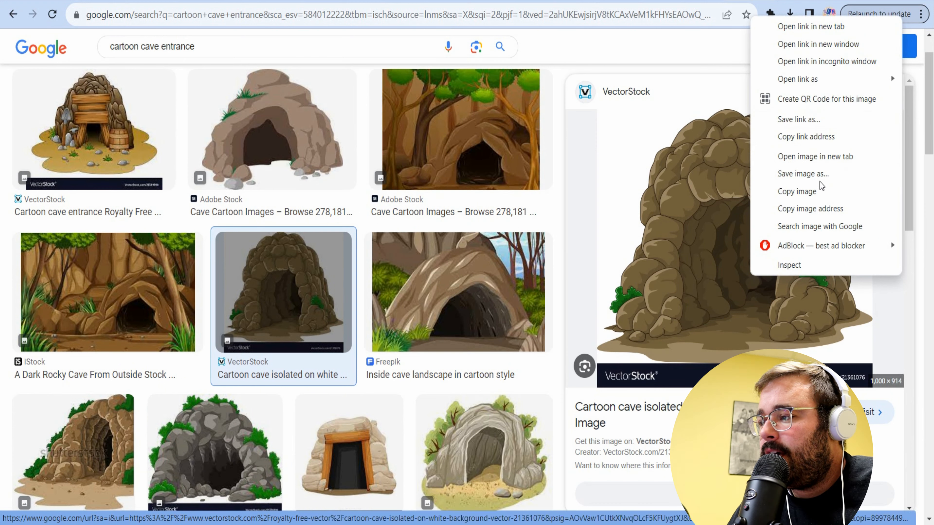
pyautogui.click(794, 210)
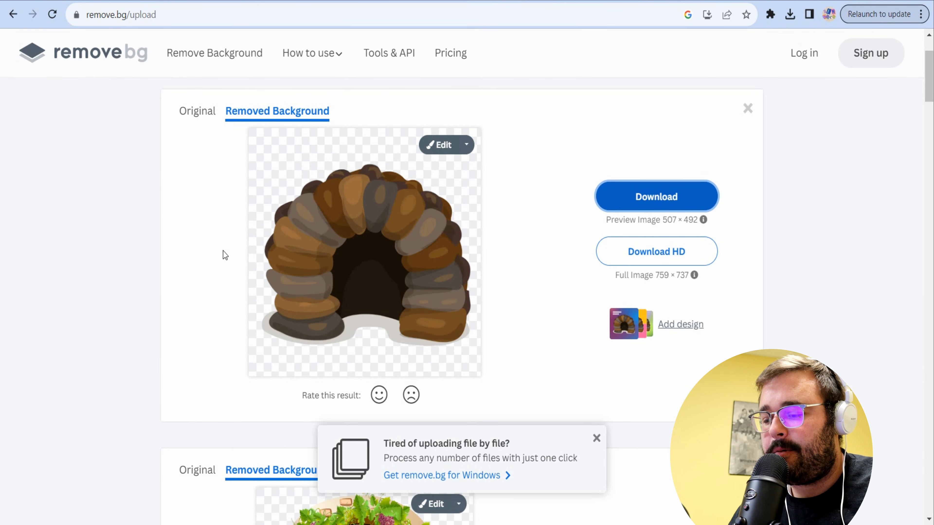
# Switch to remove.bg, remove the background from the copied cave image, and download the preview-size result.
pyautogui.hotkey('ctrl', 'v')
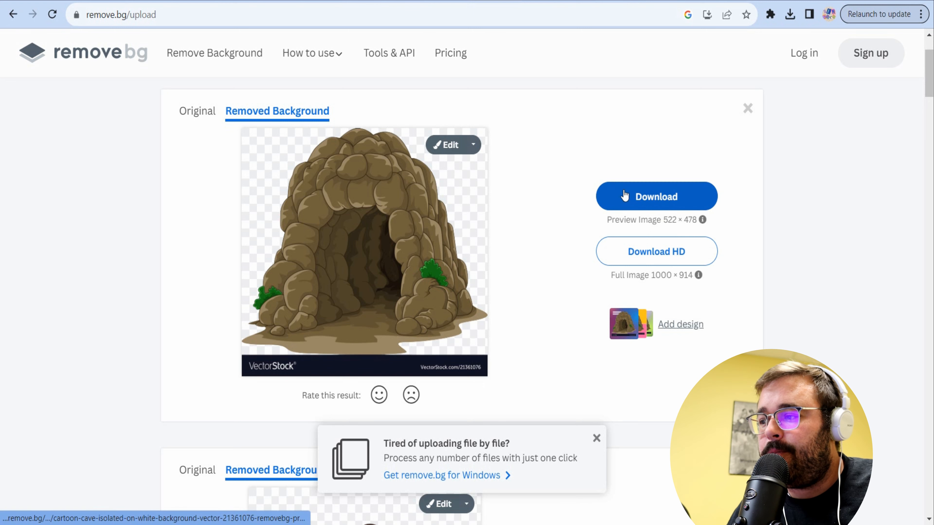
pyautogui.click(691, 198)
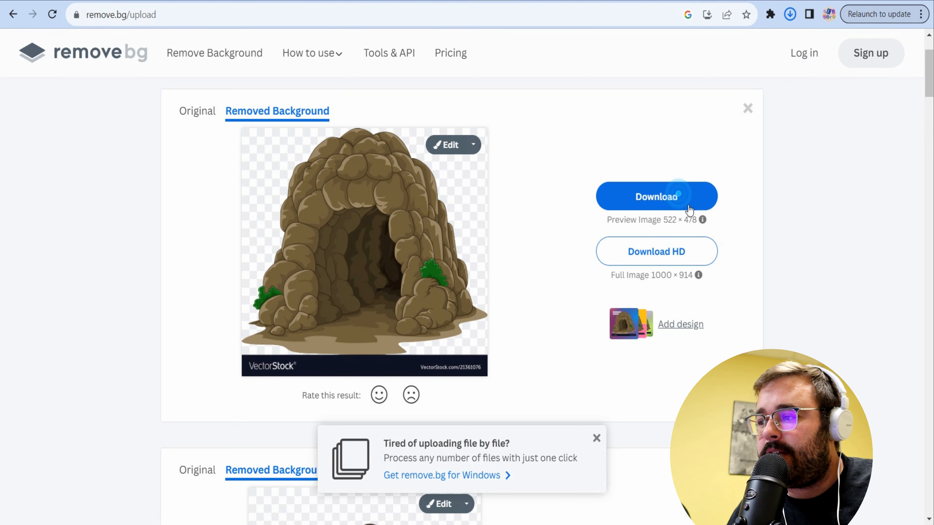
# Switch back to the Google Slides presentation and delete the "Option 1: Explore the Cave" text box.
pyautogui.click(386, 1)
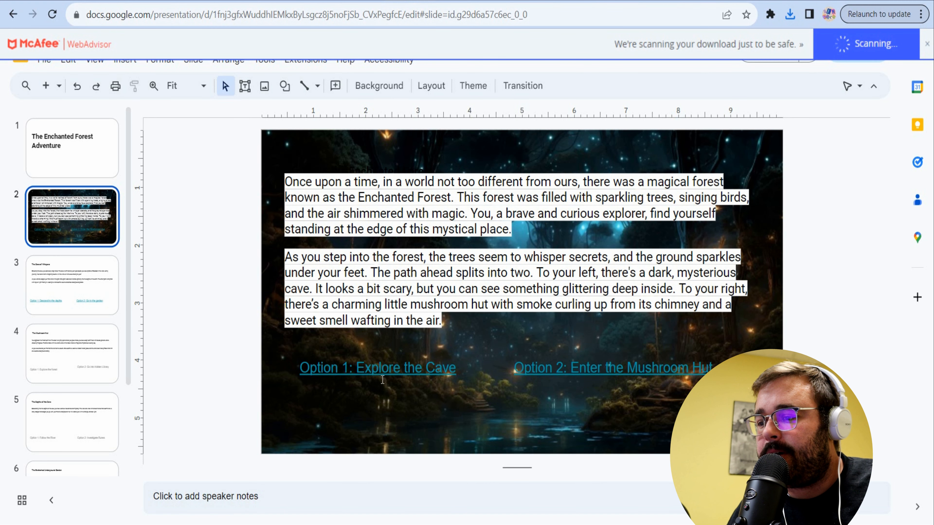
pyautogui.click(418, 370)
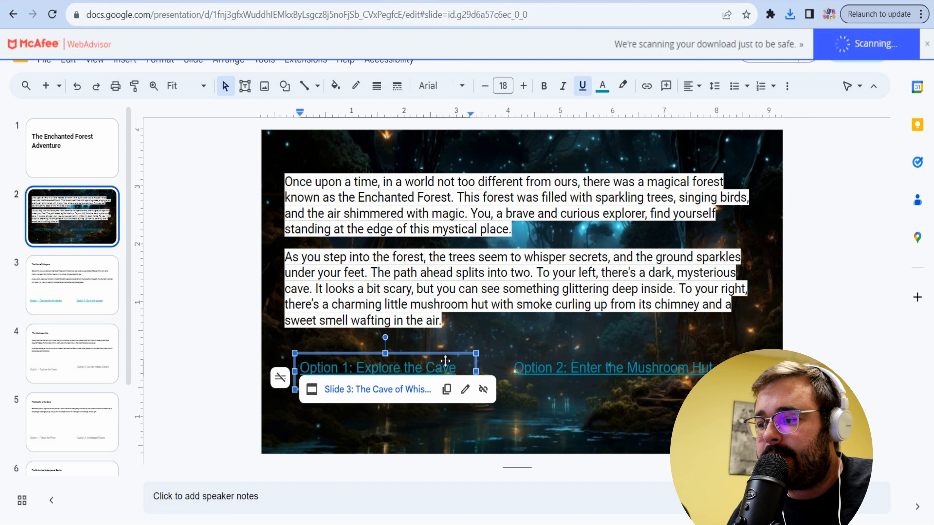
pyautogui.click(446, 361)
pyautogui.press('Delete')
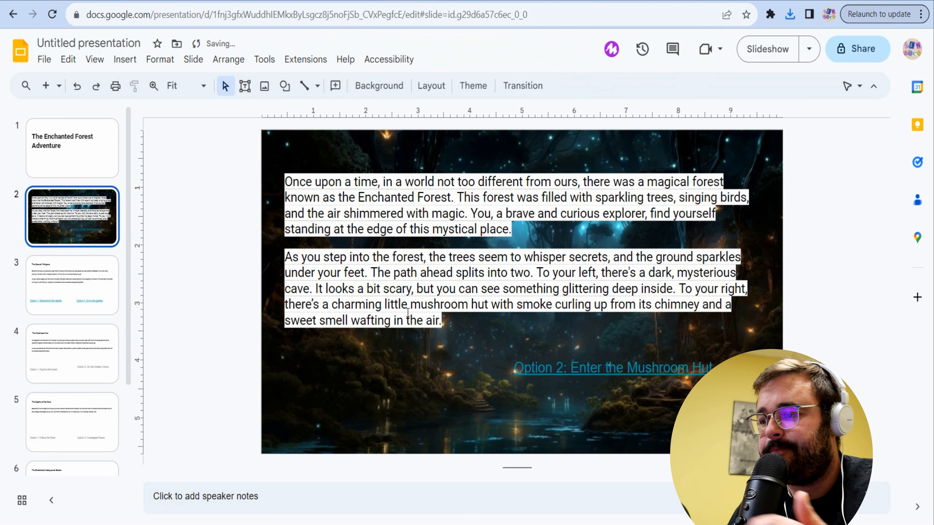
# Shrink the story text box toward the right side of the slide, leaving free space on its left.
pyautogui.click(390, 290)
pyautogui.moveTo(434, 290); pyautogui.dragTo(491, 305)
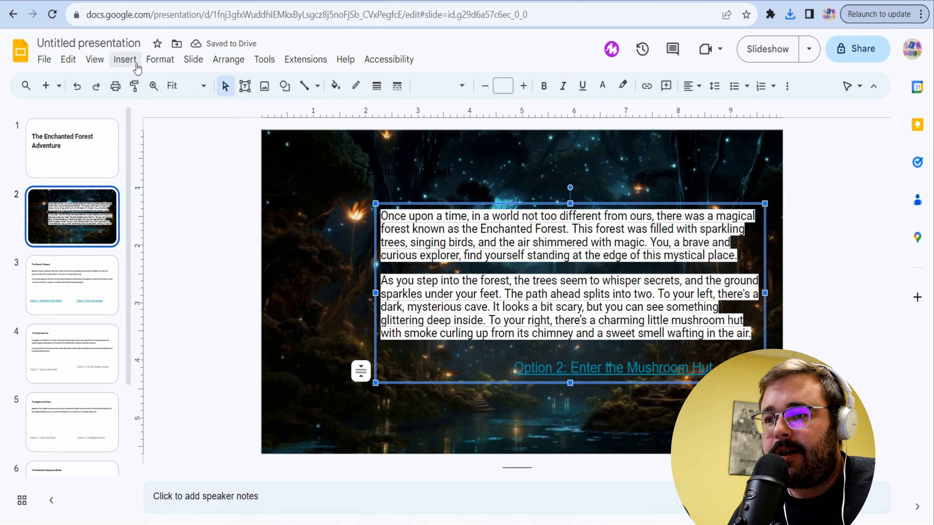
# Place the background-free cave picture from the Downloads folder on slide 2.
pyautogui.click(136, 66)
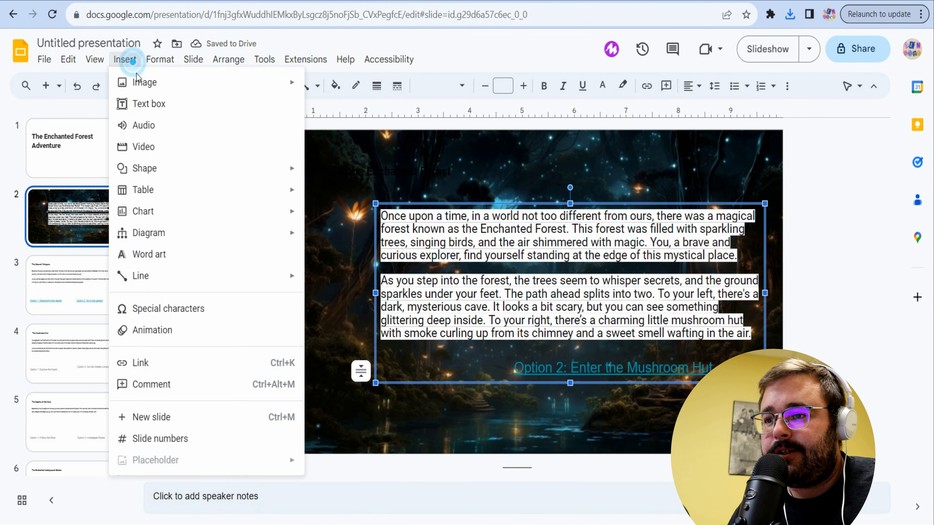
pyautogui.moveTo(160, 87)
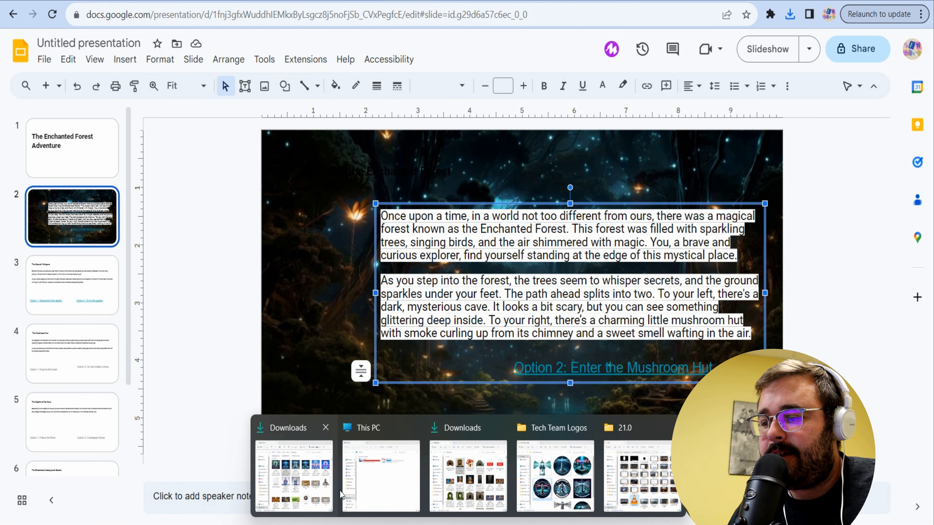
pyautogui.click(300, 473)
pyautogui.scroll(5, 147, 299)
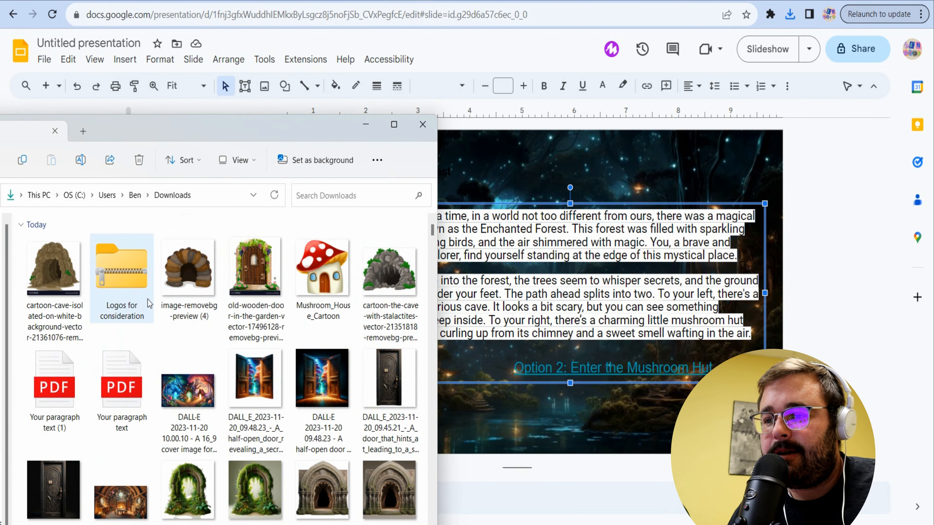
pyautogui.moveTo(110, 129); pyautogui.dragTo(511, 143)
pyautogui.moveTo(454, 272); pyautogui.dragTo(410, 315)
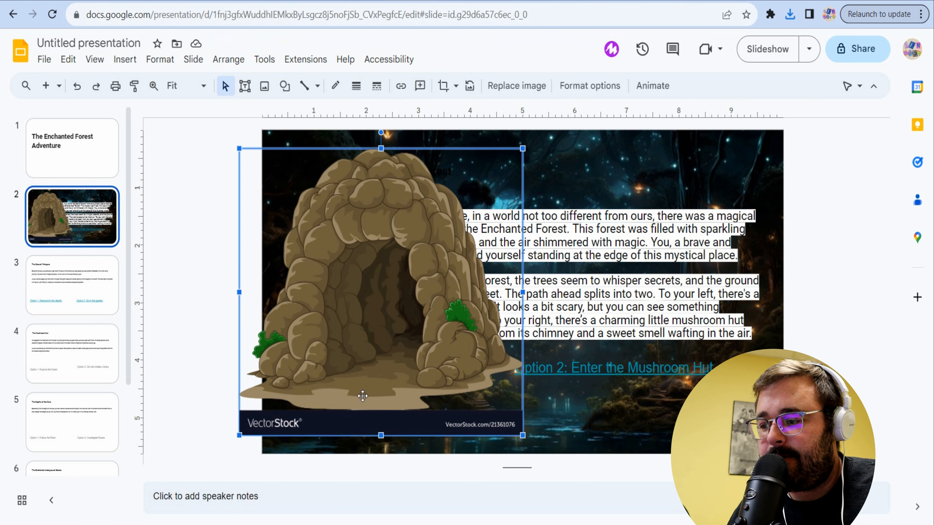
# Crop the VectorStock banner off the bottom of the cave picture, and fit the picture at a smaller size into the slide's lower-right corner.
pyautogui.doubleClick(359, 388)
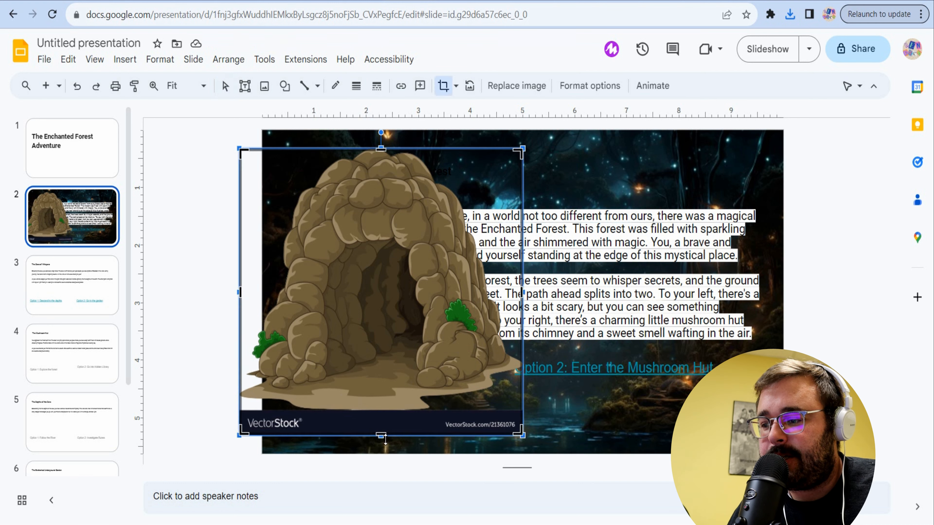
pyautogui.moveTo(385, 439); pyautogui.dragTo(385, 412)
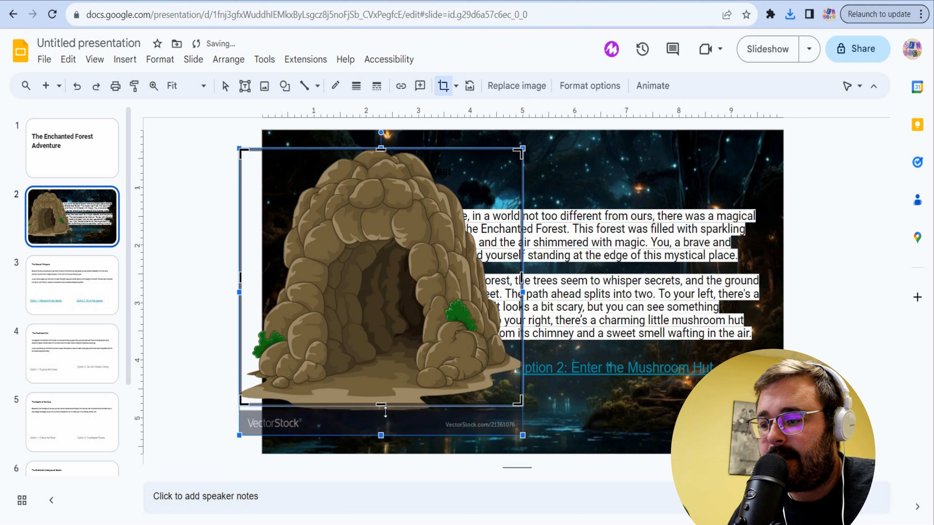
pyautogui.press('Return')
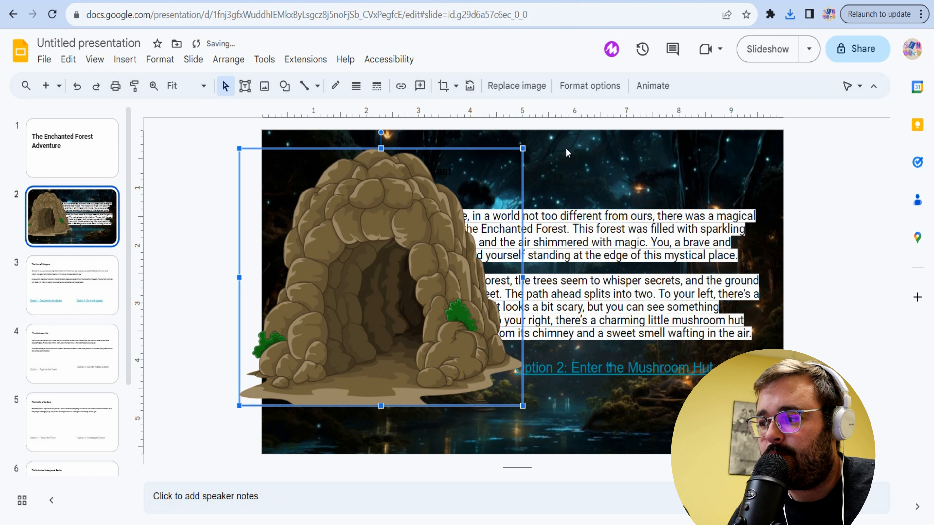
pyautogui.moveTo(527, 152); pyautogui.dragTo(449, 216)
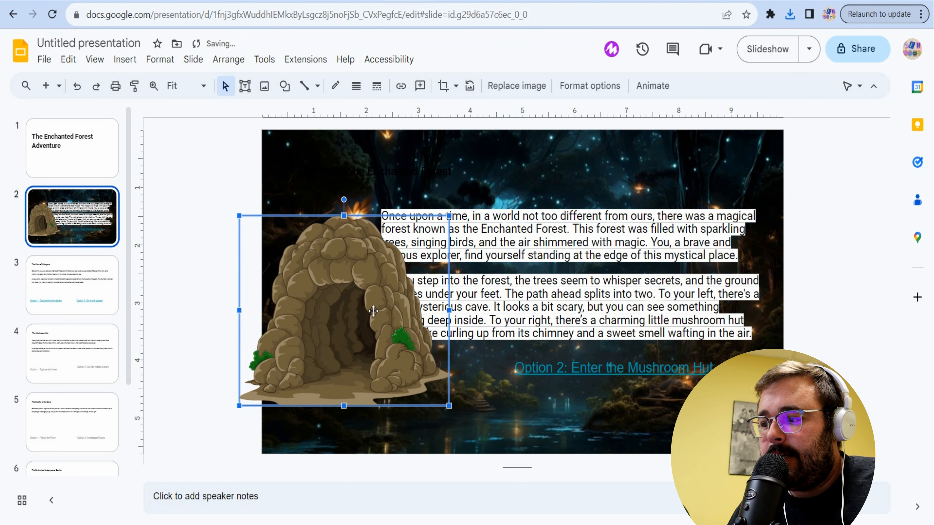
pyautogui.moveTo(687, 372); pyautogui.dragTo(713, 375)
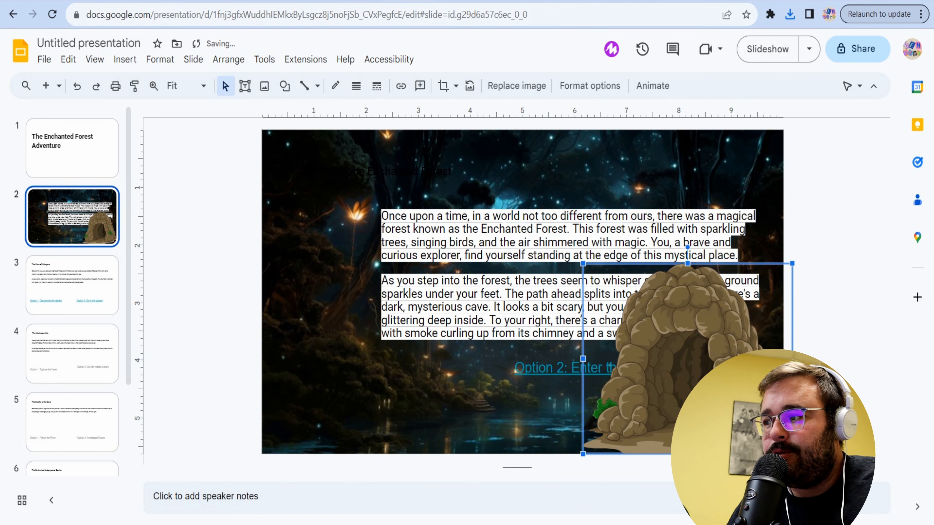
# Switch to the Google Images results and search for "cartoon mushroom hut".
pyautogui.hotkey('ctrl', 'Tab')
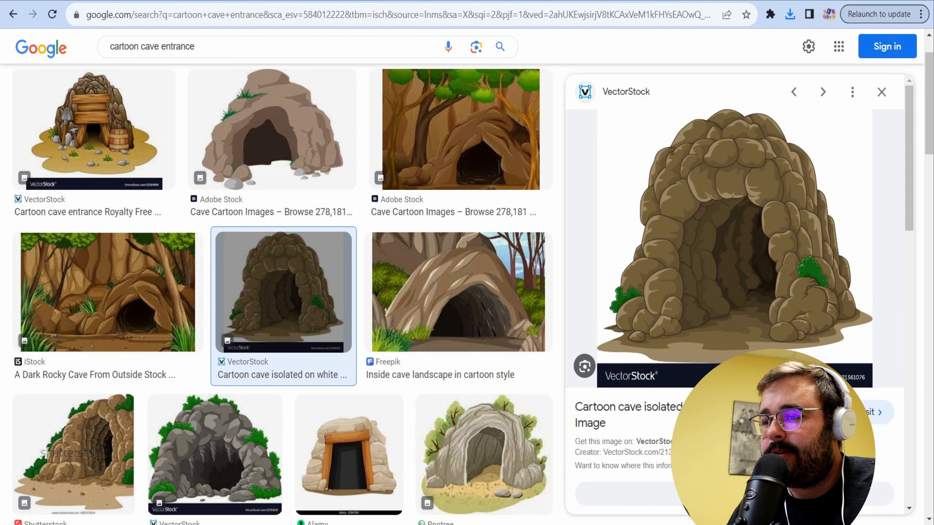
pyautogui.moveTo(208, 46); pyautogui.dragTo(145, 45)
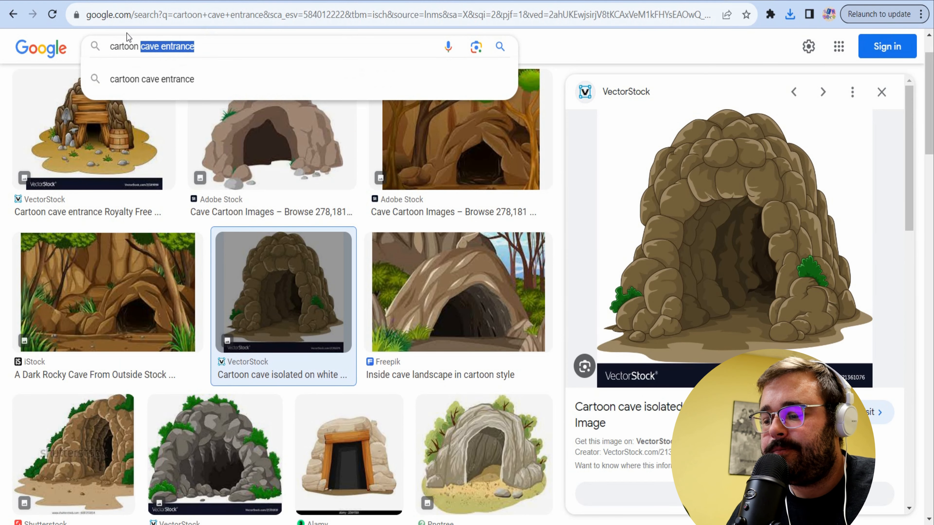
pyautogui.write('mushroom hut')
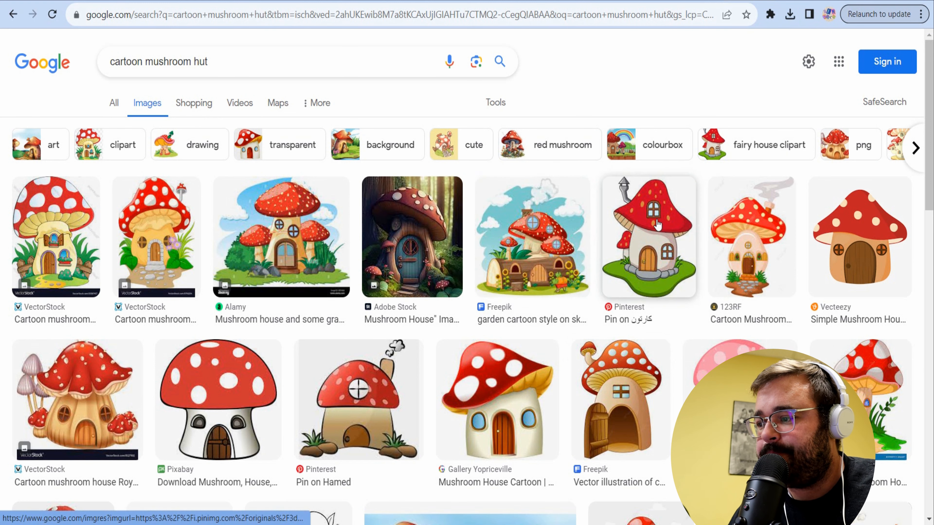
# Copy the image address of the red mushroom house from Pinterest and download its background-free preview-size version from remove.bg.
pyautogui.click(652, 254)
pyautogui.rightClick(743, 286)
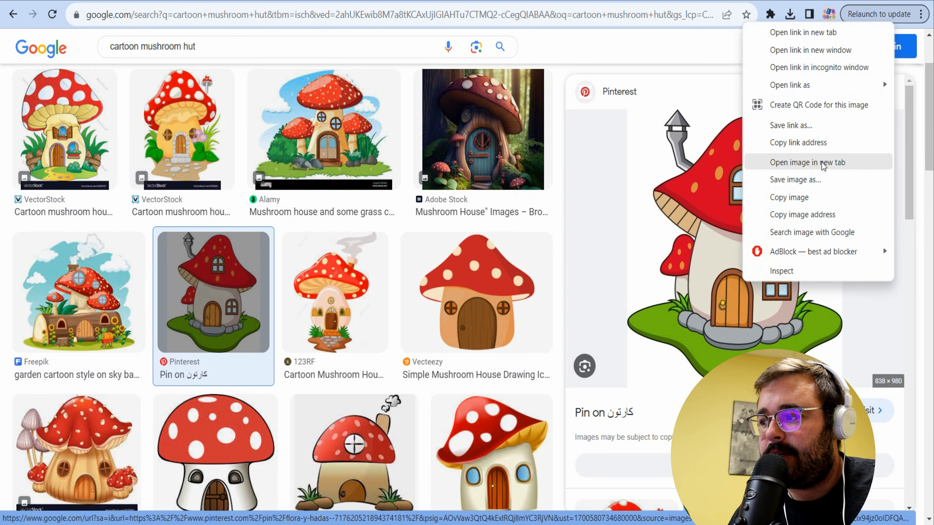
pyautogui.click(823, 215)
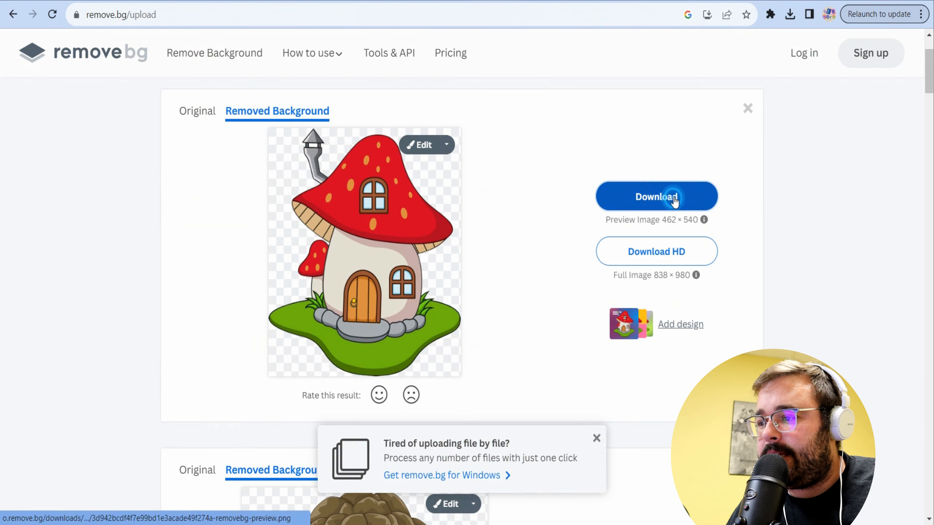
pyautogui.click(673, 195)
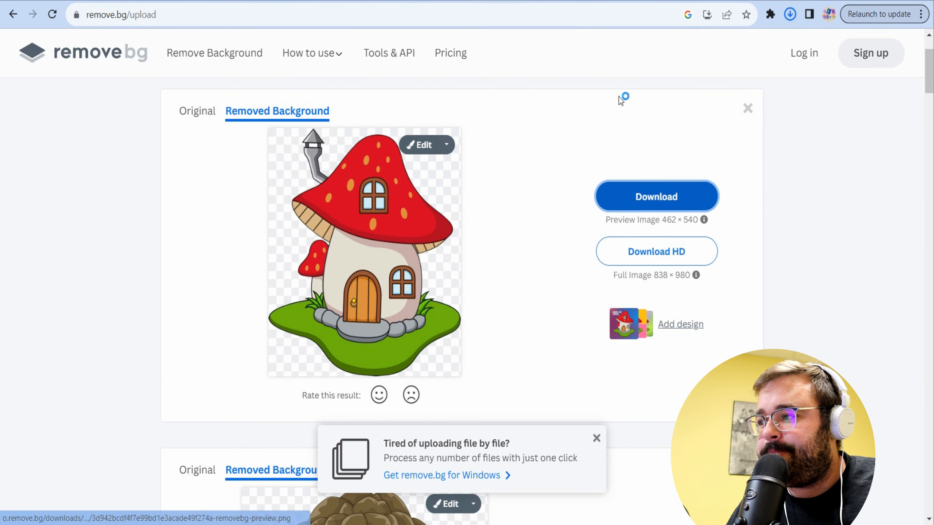
# Switch back to the presentation, place the downloaded mushroom hut picture in slide 2's lower-left corner, and move the story text box up.
pyautogui.click(407, 1)
pyautogui.click(468, 524)
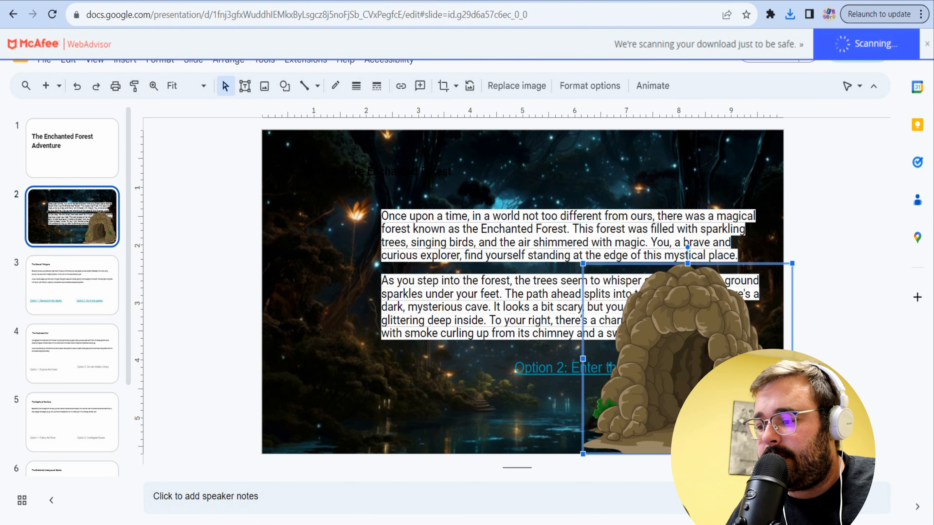
pyautogui.moveTo(468, 524); pyautogui.dragTo(340, 401)
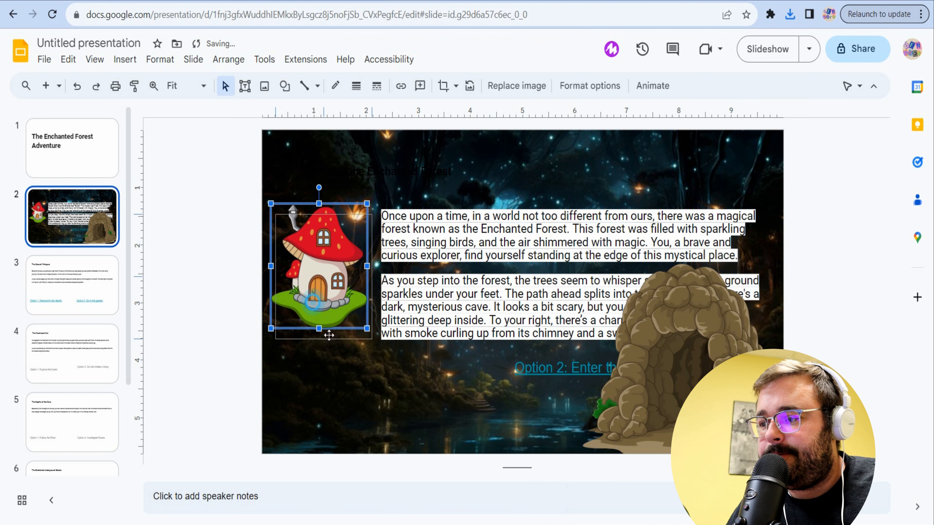
pyautogui.moveTo(545, 224); pyautogui.dragTo(506, 183)
# Delete the "Option 2: Enter the Mushroom Hut" text box and shrink the cave and mushroom hut pictures within their lower corners.
pyautogui.click(549, 375)
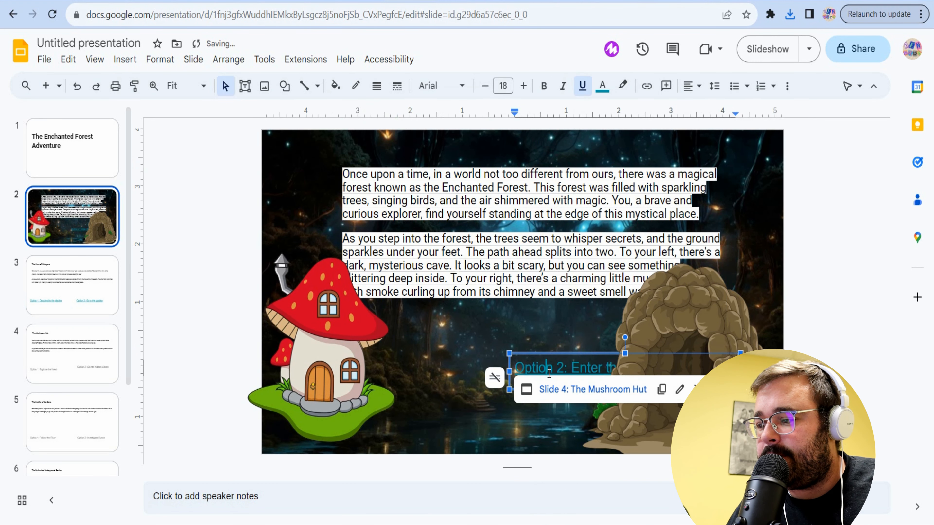
pyautogui.click(615, 358)
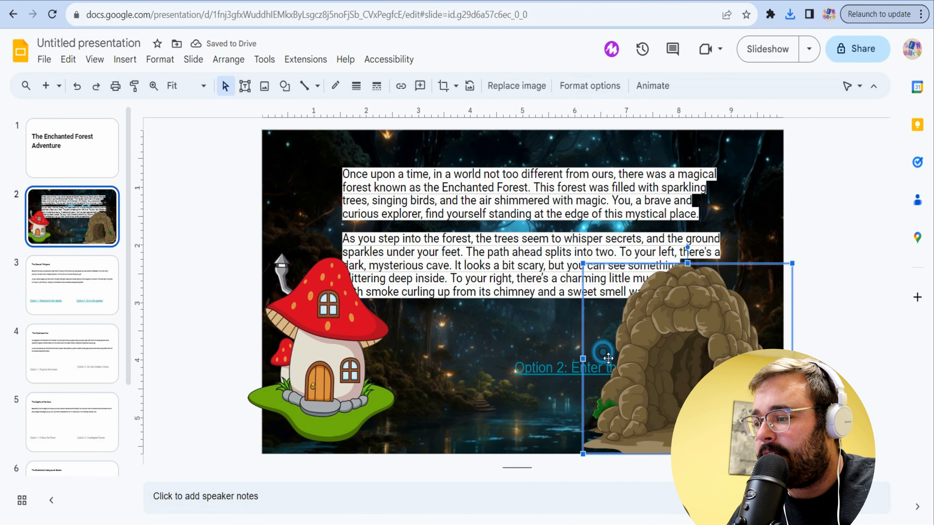
pyautogui.click(569, 361)
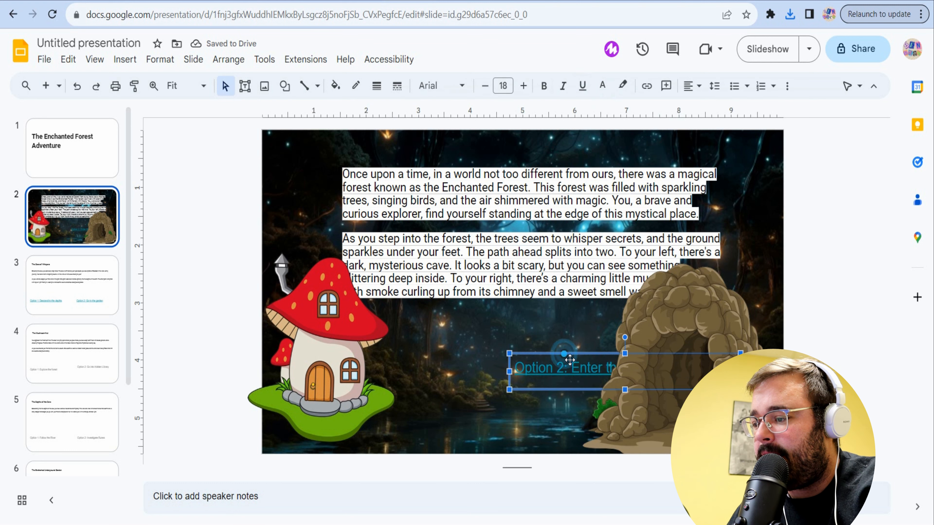
pyautogui.hotkey('ctrl', 'z')
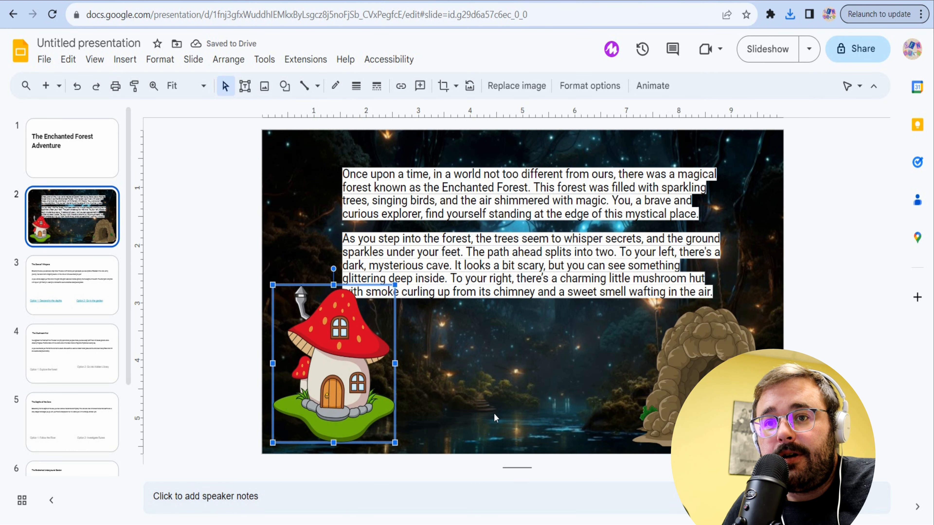
pyautogui.click(477, 388)
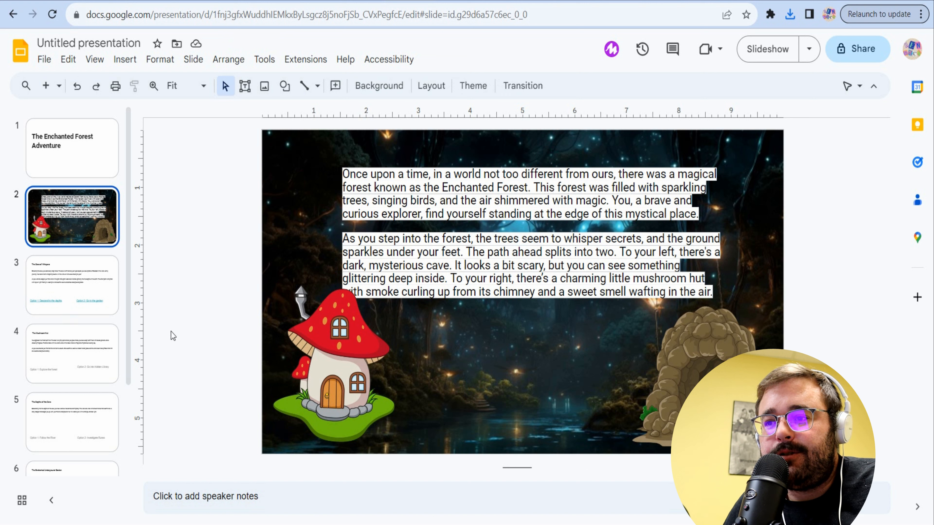
# Link the mushroom hut picture to "Slide 4: The Mushroom Hut".
pyautogui.click(344, 374)
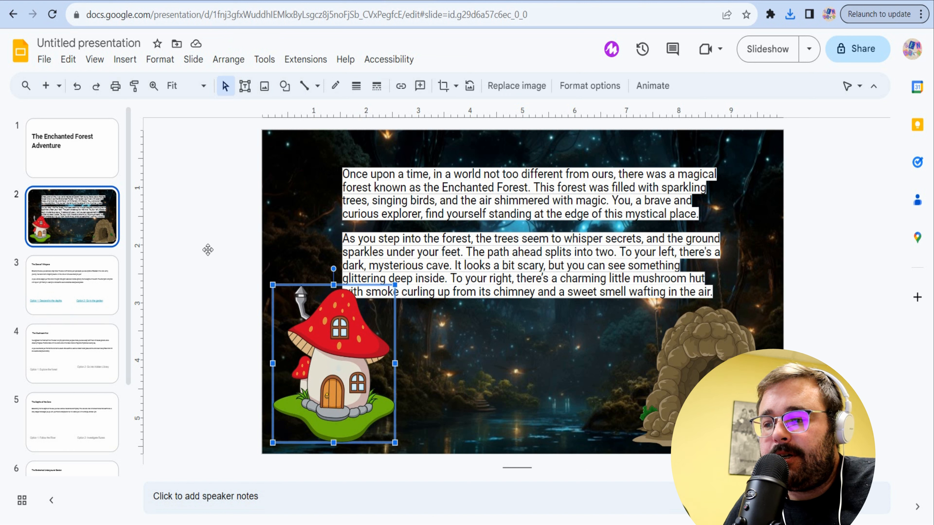
pyautogui.click(129, 61)
pyautogui.click(194, 363)
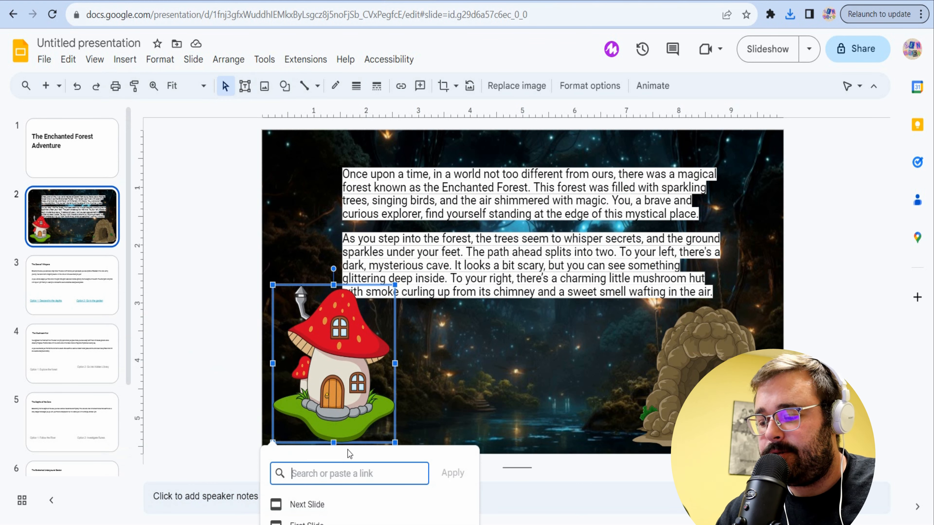
pyautogui.write('mushr')
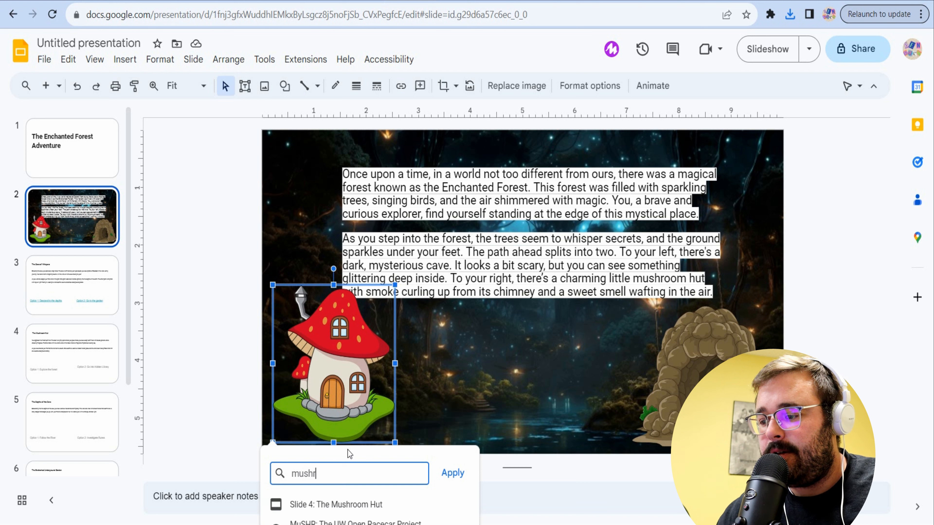
pyautogui.click(384, 504)
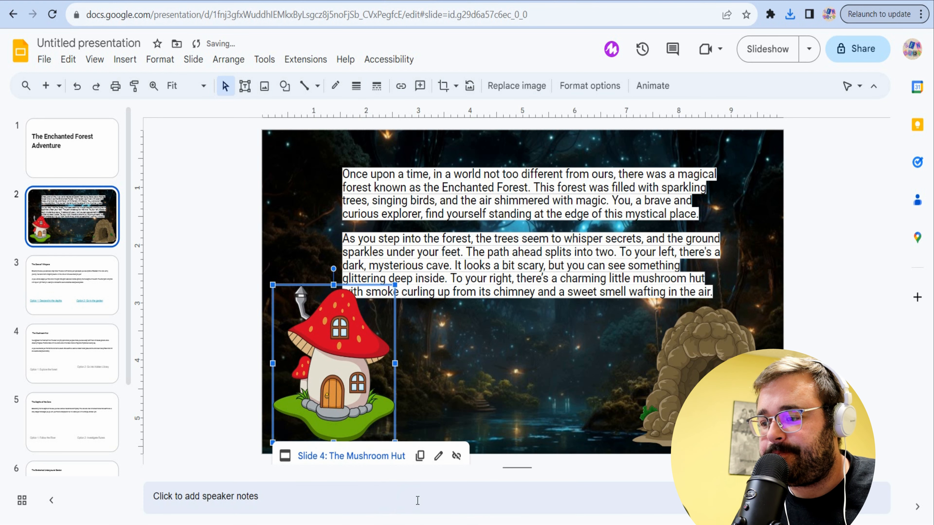
# Link the cave picture to slide 3, The Cave of Whispers.
pyautogui.click(693, 386)
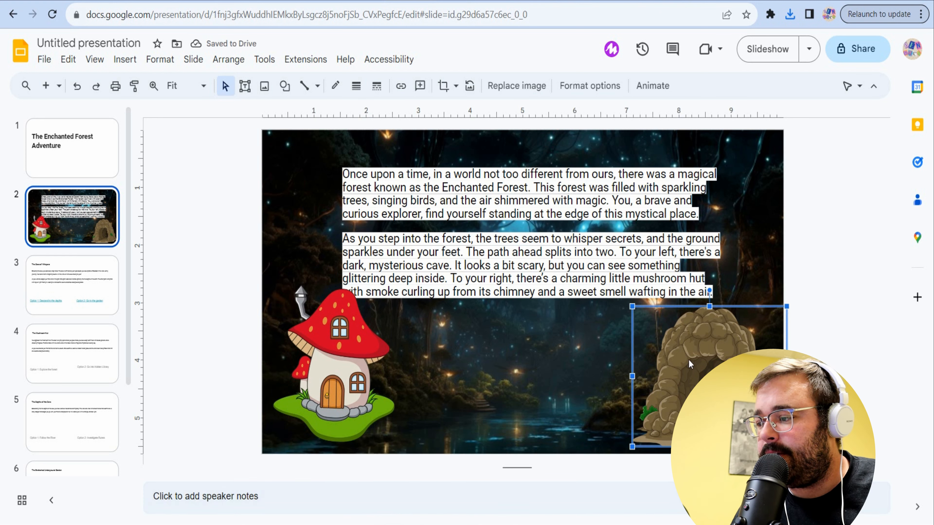
pyautogui.click(123, 60)
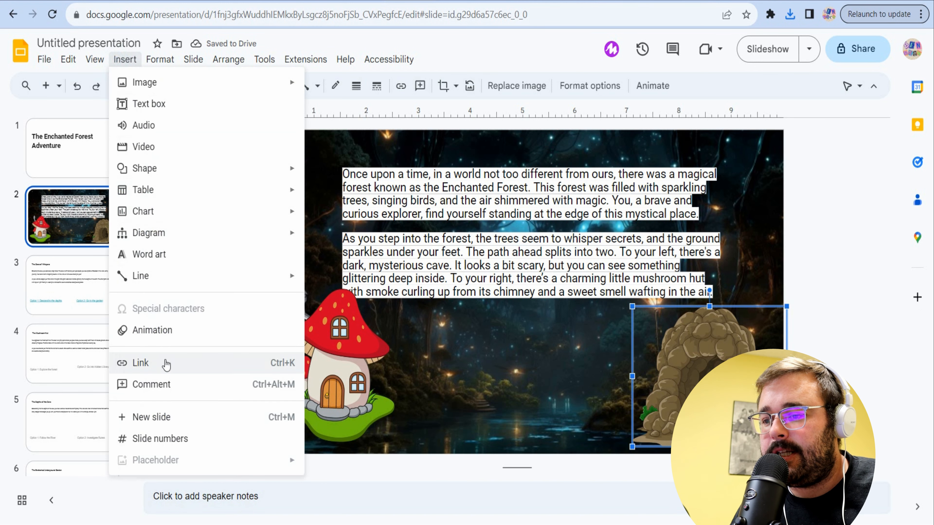
pyautogui.click(165, 363)
pyautogui.write('cave')
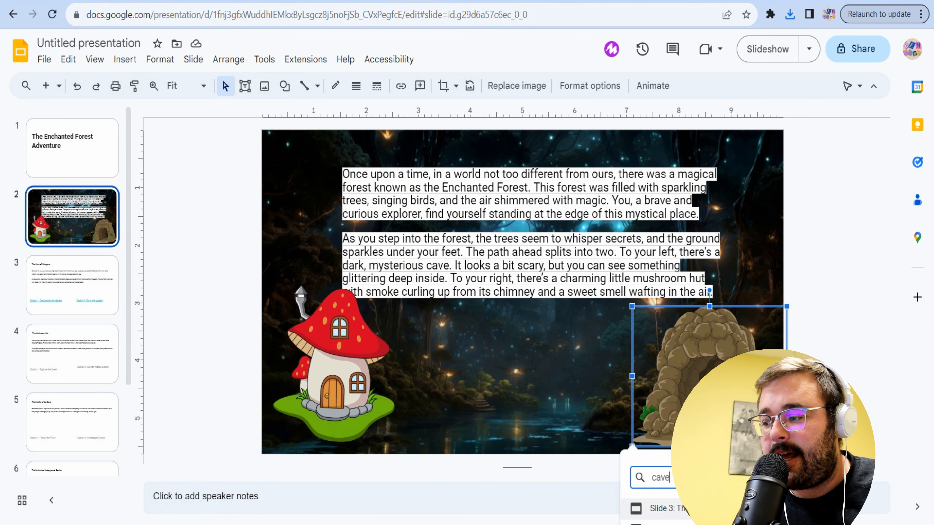
pyautogui.click(658, 509)
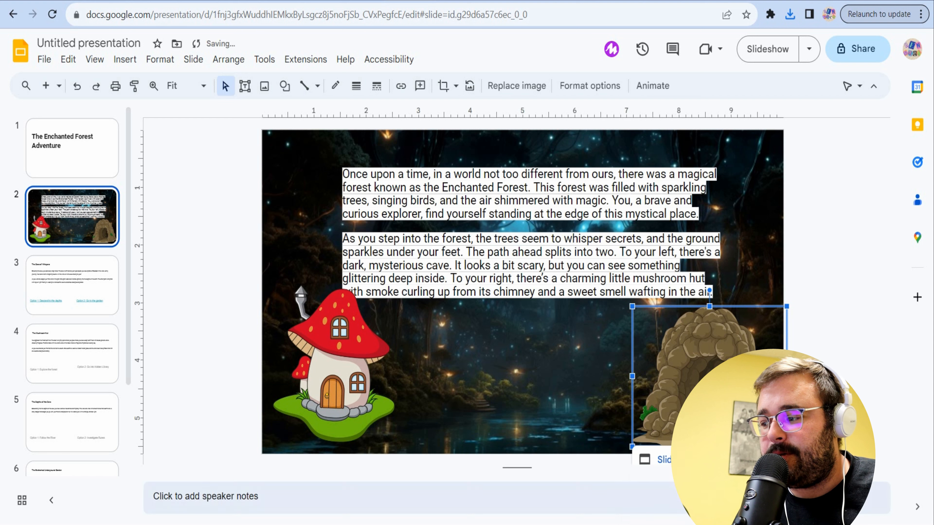
# Present the slideshow from the title slide and test the cave and mushroom hut picture links on the forest slide.
pyautogui.click(64, 146)
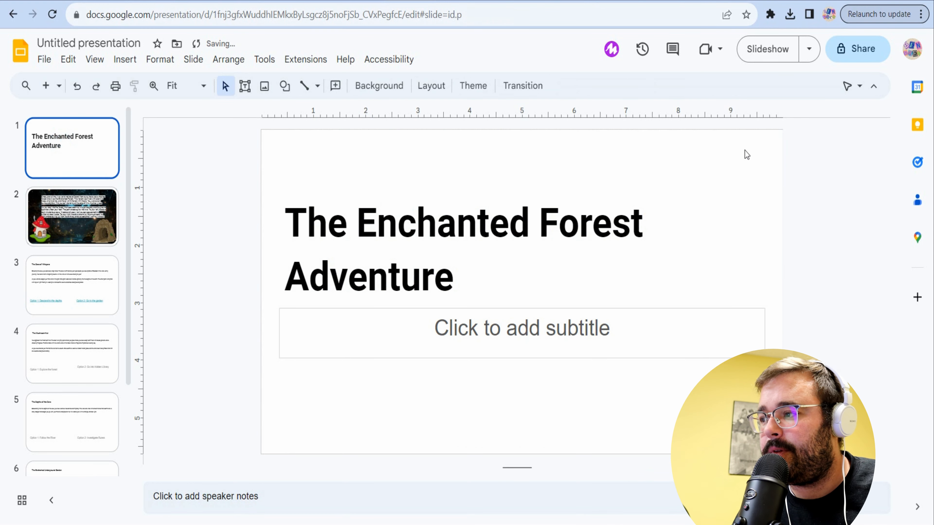
pyautogui.click(767, 49)
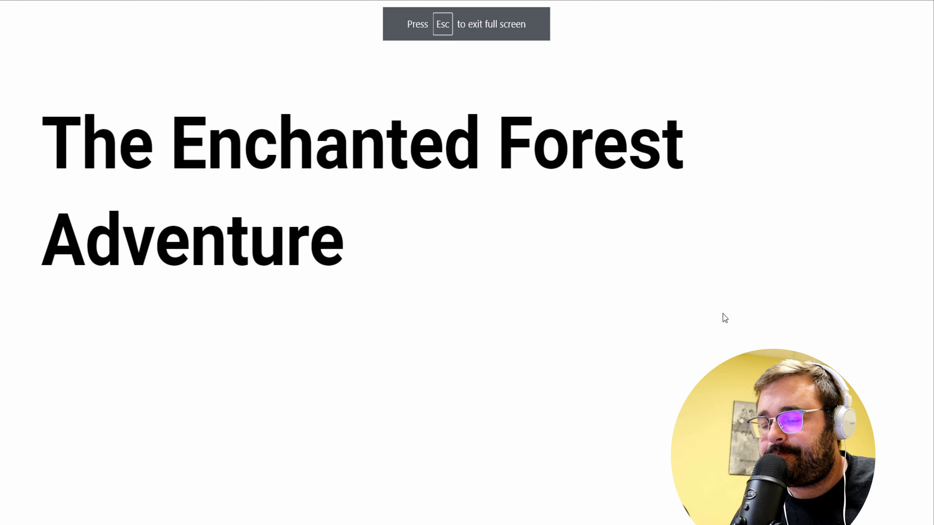
pyautogui.click(722, 313)
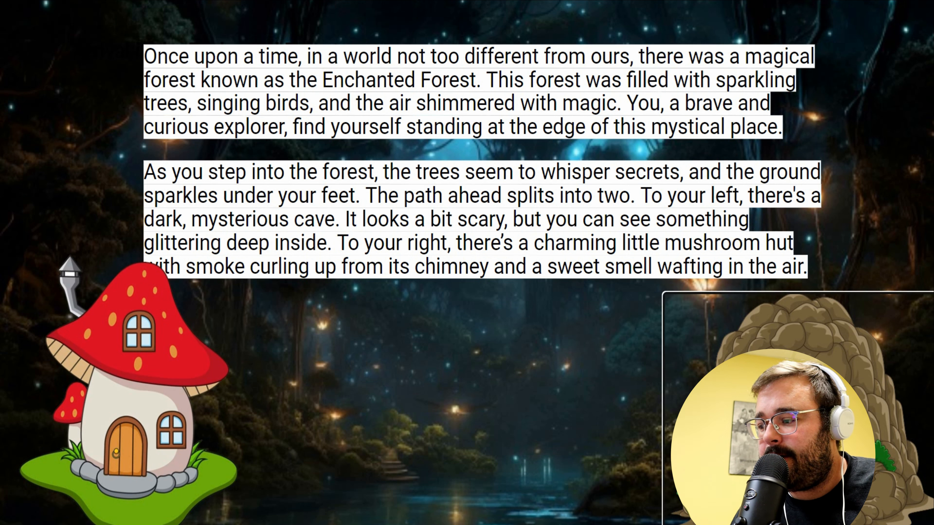
pyautogui.click(735, 324)
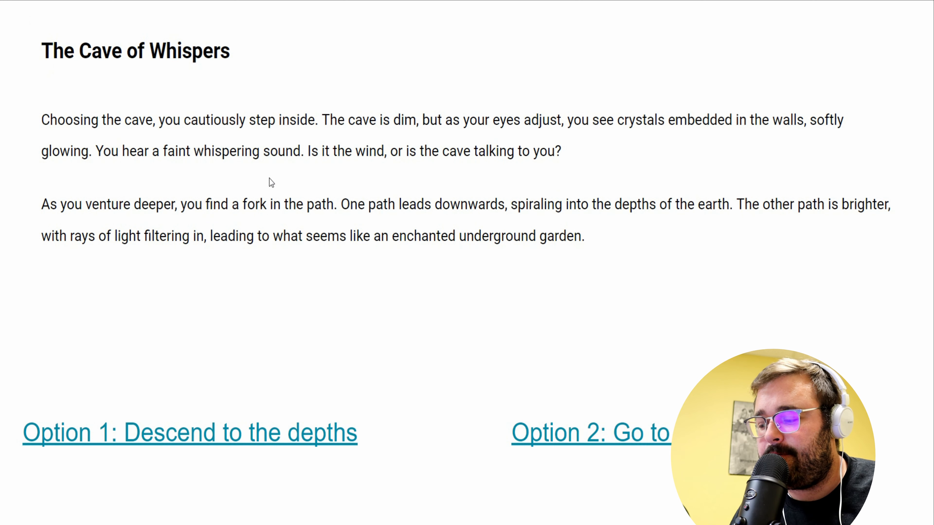
pyautogui.hotkey('alt', 'Left')
pyautogui.click(127, 353)
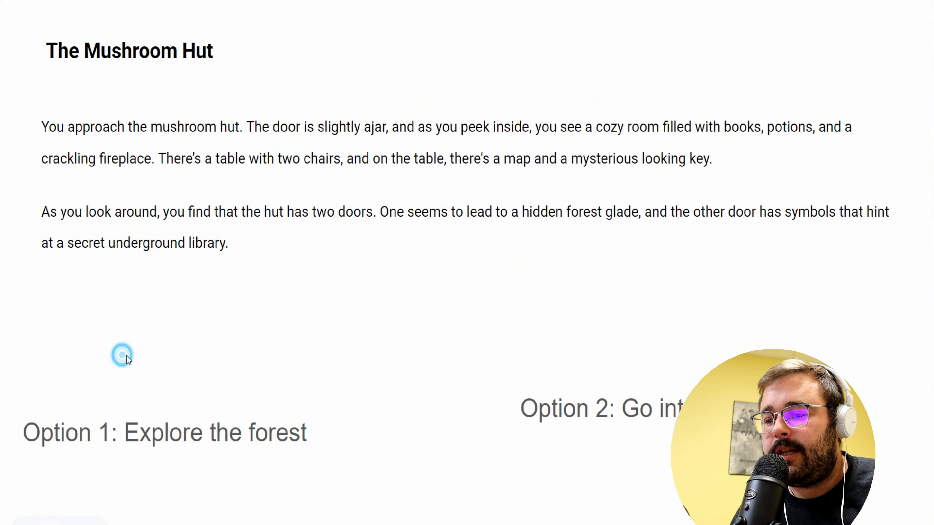
# Exit the slideshow and set the Mushroom Hut slide's background to a "cabin interior" Google Images photo of a log living room.
pyautogui.press('Escape')
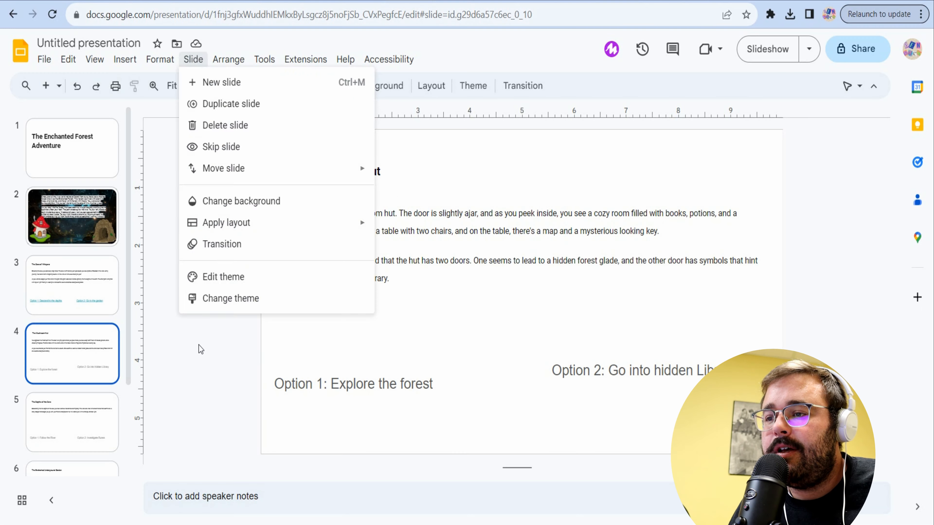
pyautogui.click(197, 63)
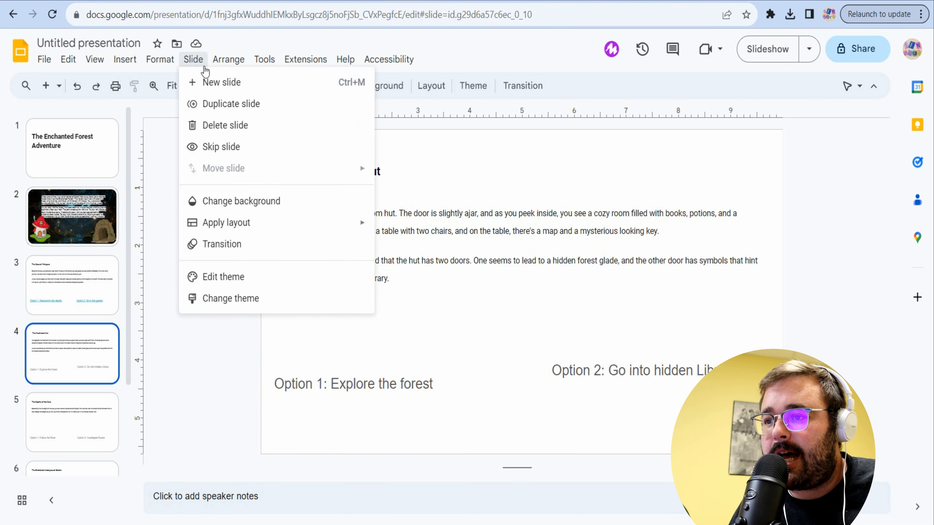
pyautogui.click(257, 200)
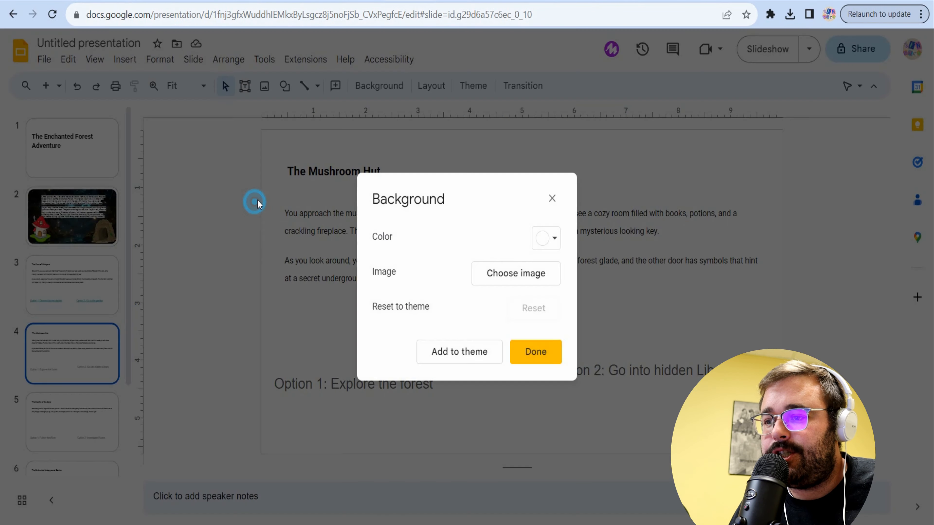
pyautogui.click(538, 275)
pyautogui.tripleClick(331, 92)
pyautogui.write('cabin interior')
pyautogui.press('Return')
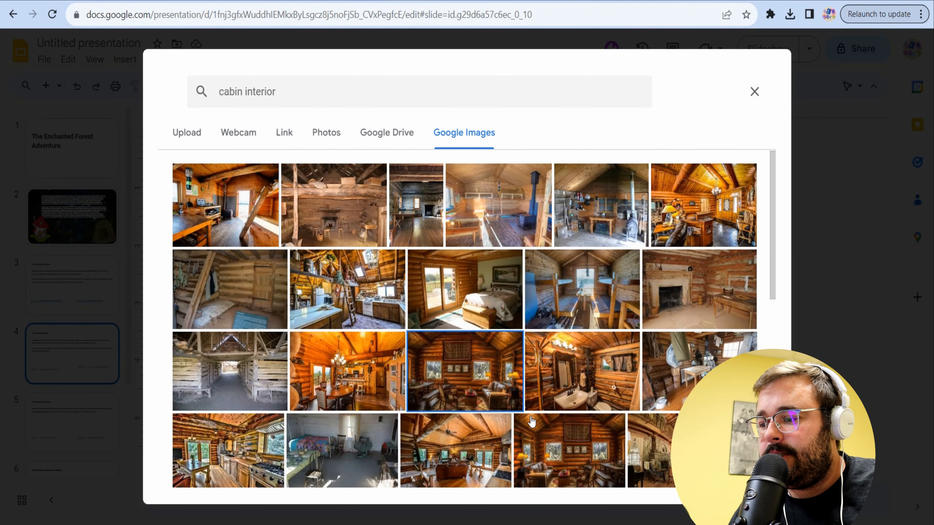
pyautogui.click(516, 406)
pyautogui.click(741, 467)
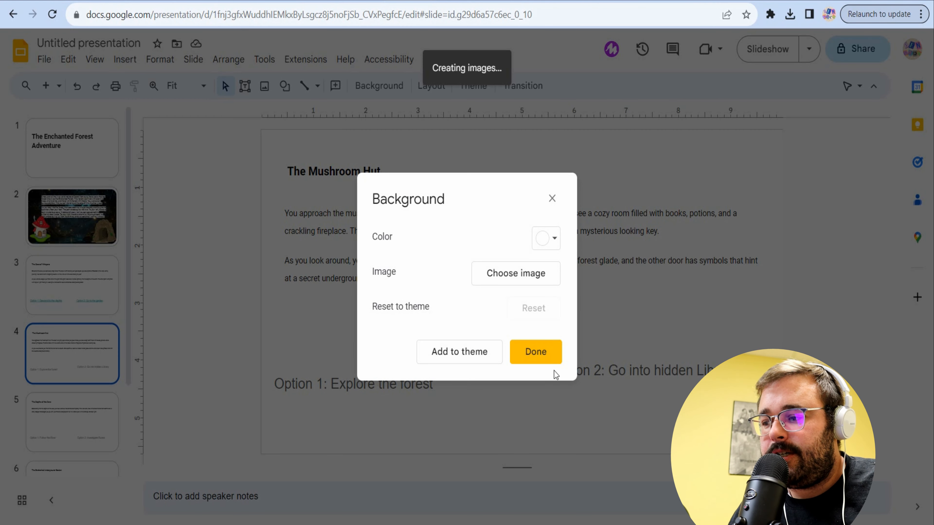
pyautogui.click(539, 355)
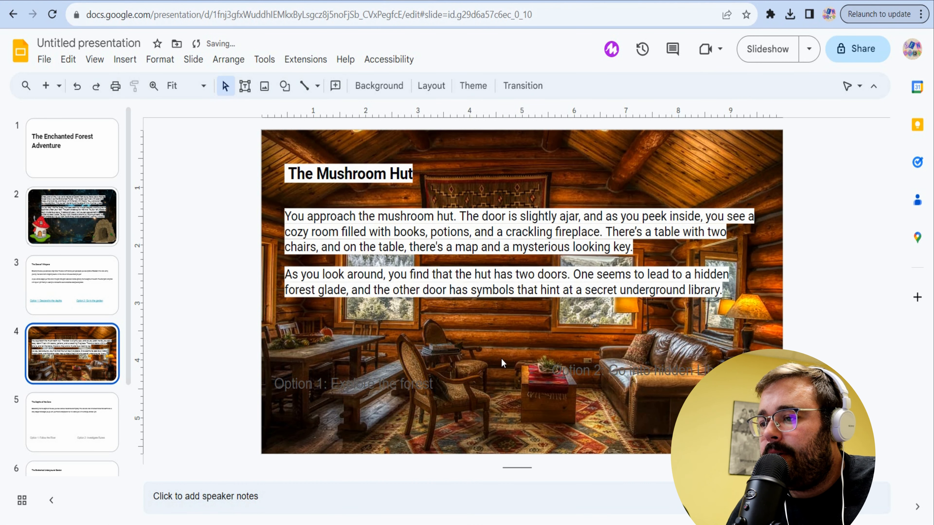
# Move the Mushroom Hut story text to the bottom of the slide and place the carved dark door and open forest-portal door pictures above it.
pyautogui.click(515, 243)
pyautogui.click(479, 191)
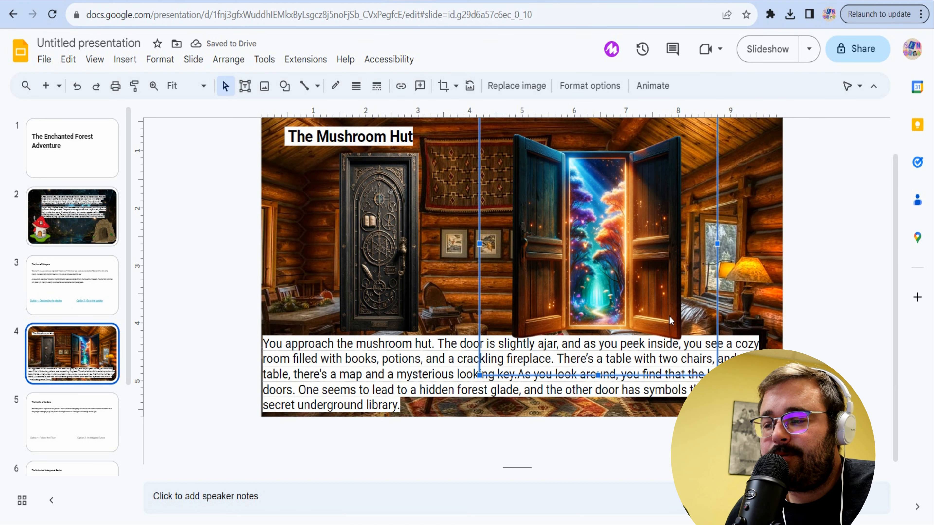
pyautogui.click(865, 313)
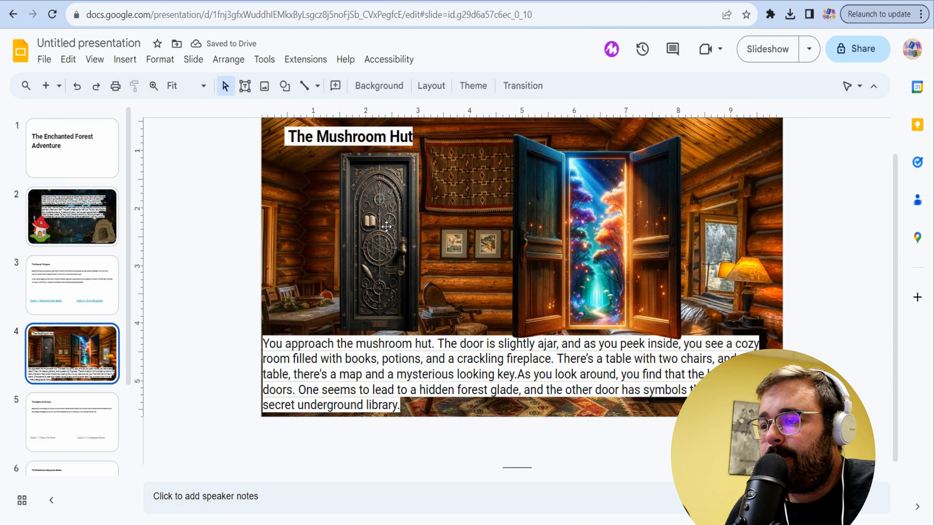
# Link the carved dark door picture to "Slide 7: Library".
pyautogui.click(382, 255)
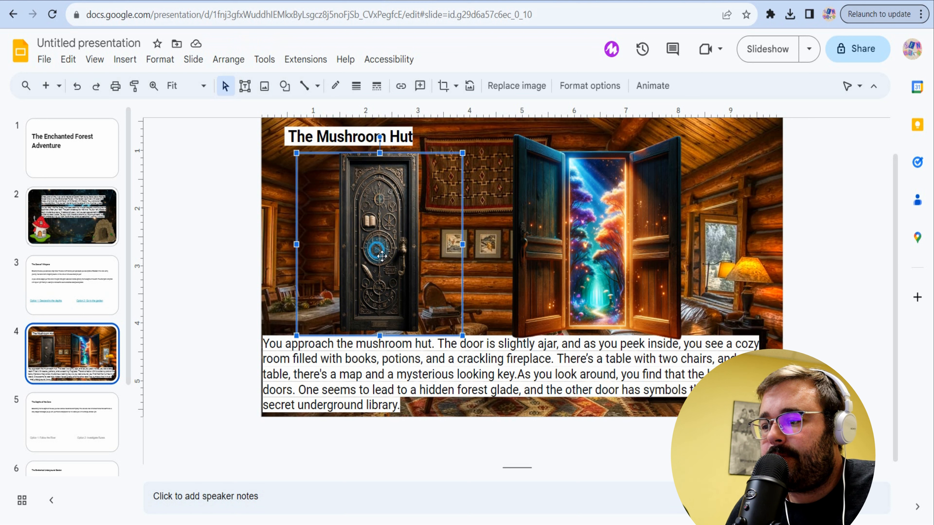
pyautogui.click(126, 59)
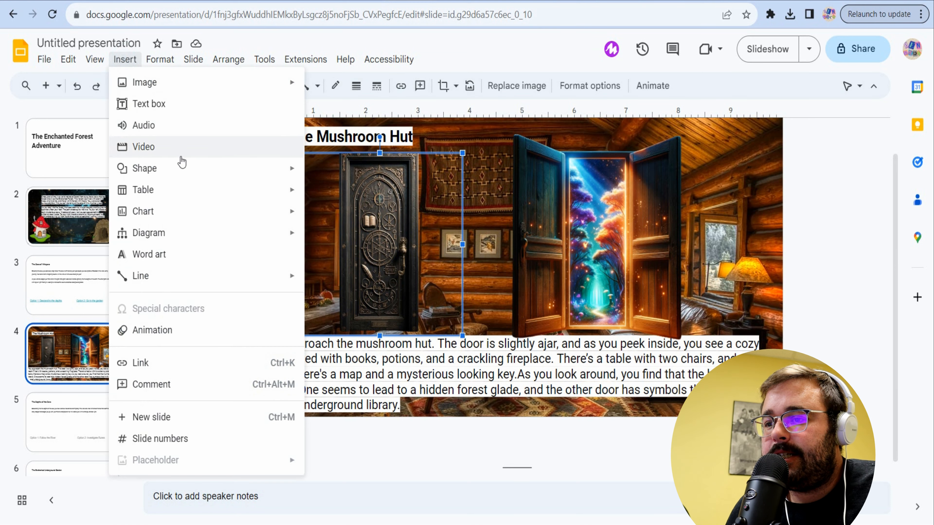
pyautogui.click(177, 356)
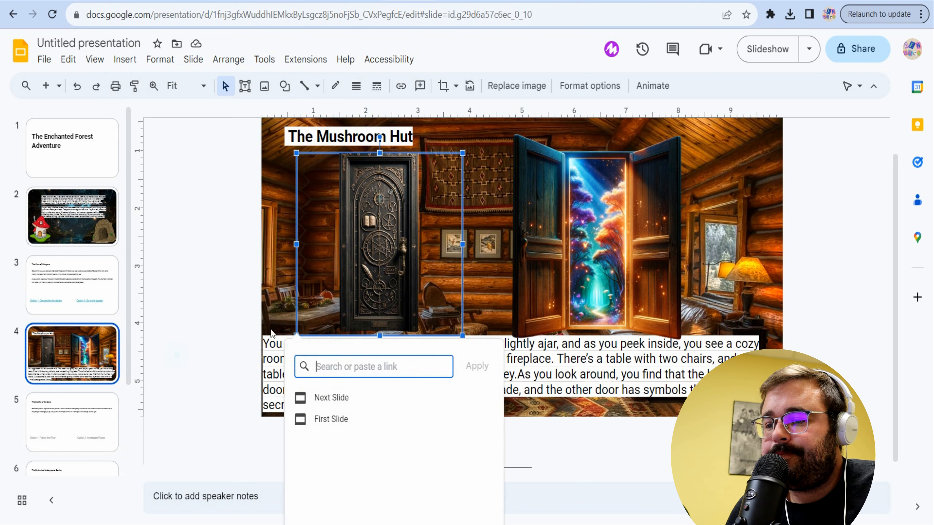
pyautogui.write('libr')
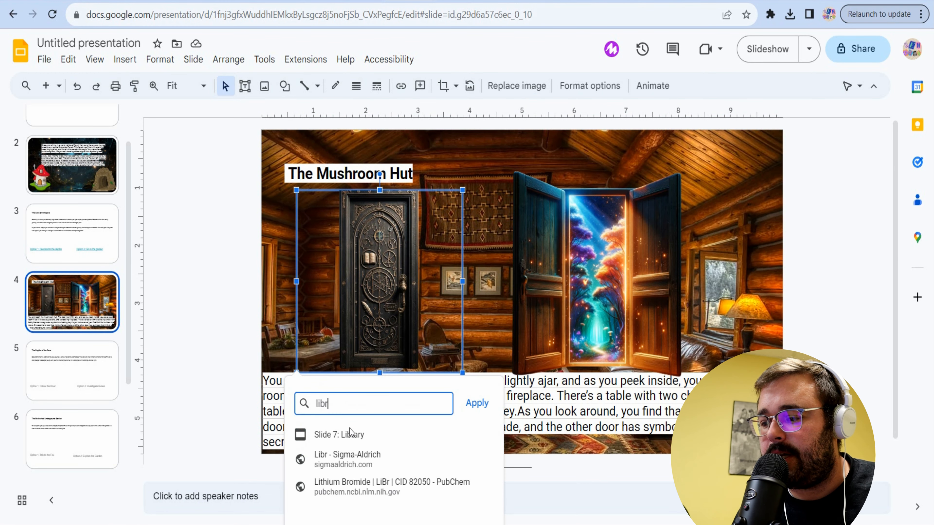
pyautogui.click(344, 434)
# Link the open forest-portal door picture to "Slide 8: Forest Glade".
pyautogui.click(570, 298)
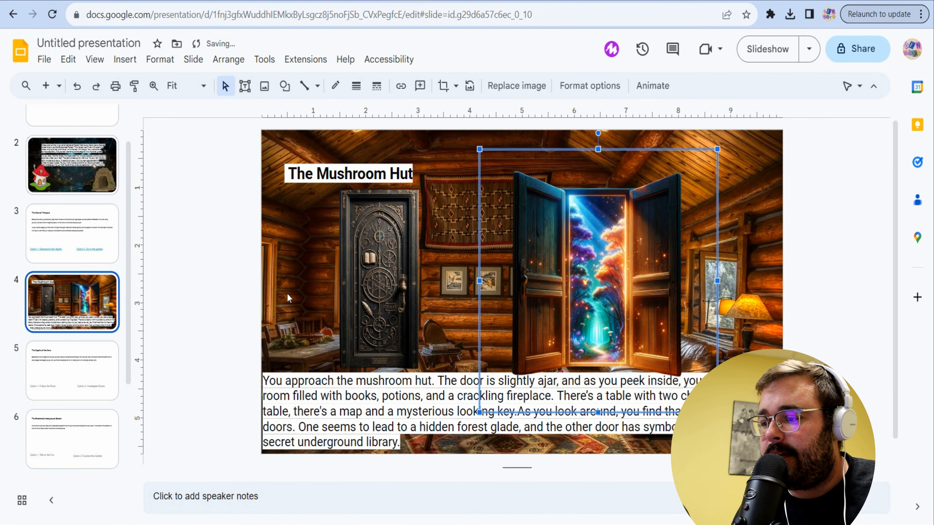
pyautogui.click(125, 59)
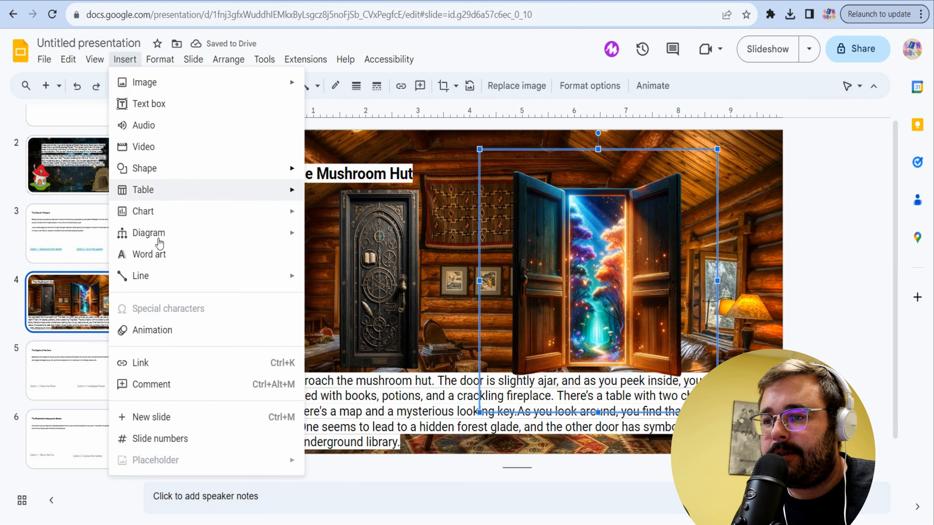
pyautogui.click(170, 370)
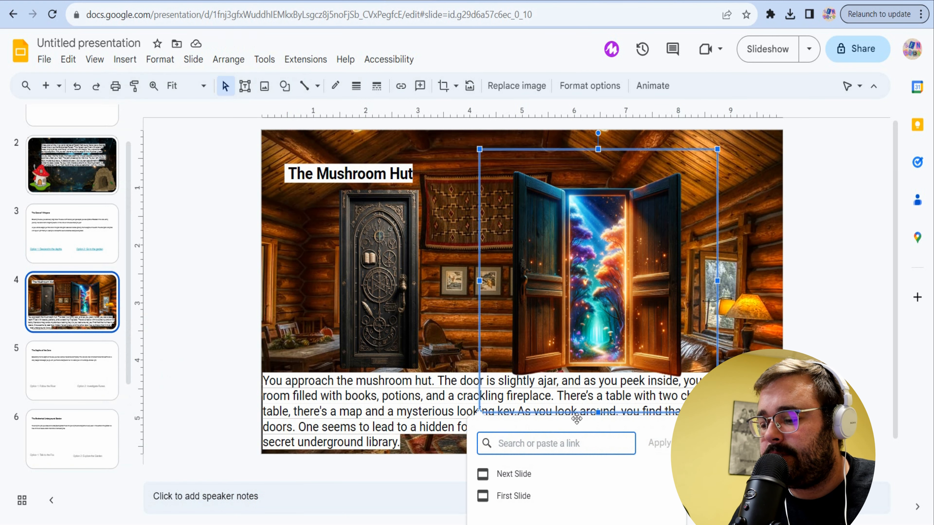
pyautogui.write('fores')
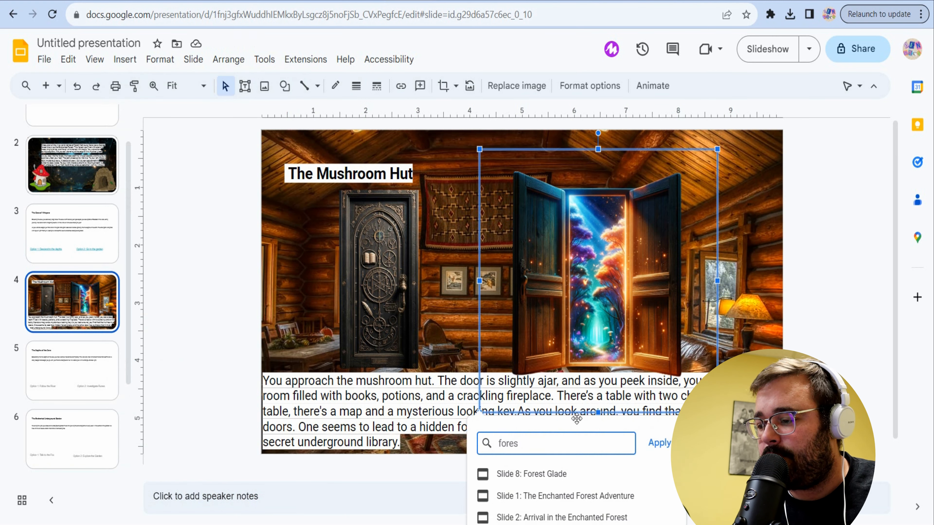
pyautogui.click(558, 474)
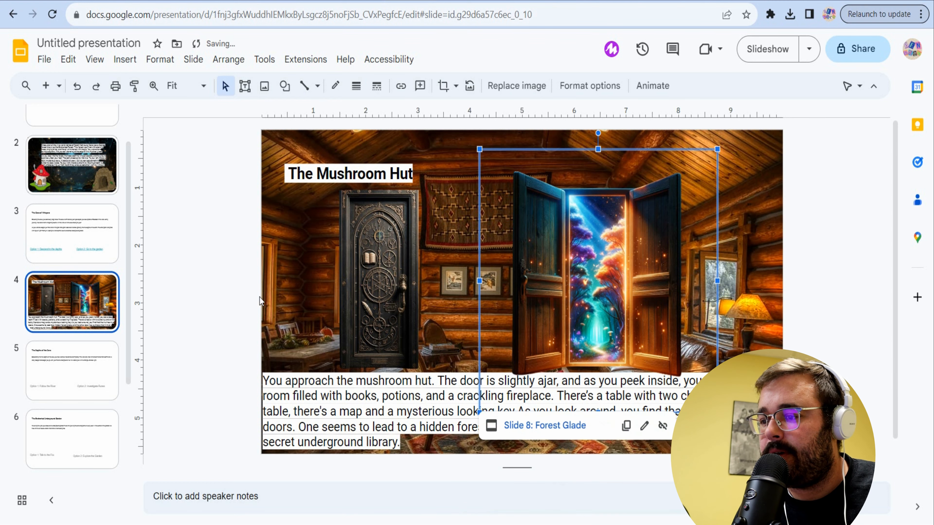
# Present the slideshow from the title slide and test both door picture links on the Mushroom Hut slide.
pyautogui.press('Home')
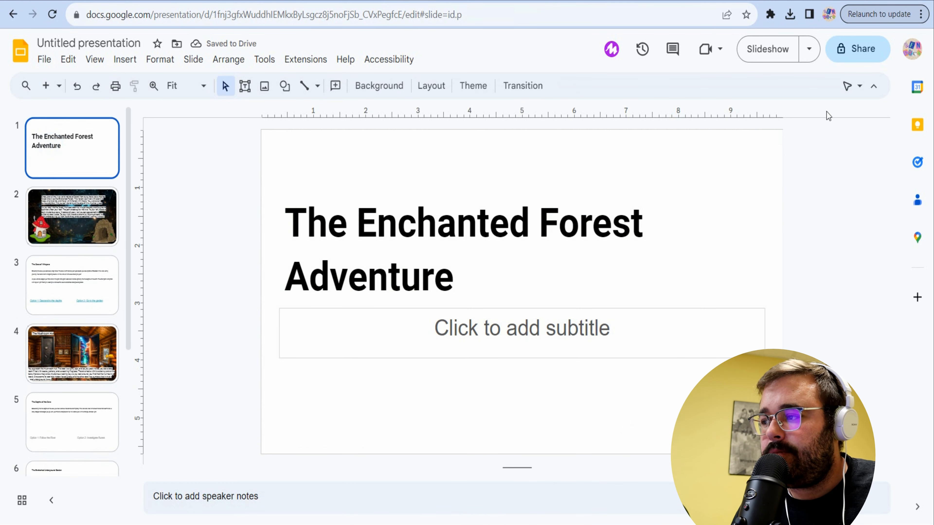
pyautogui.click(777, 50)
pyautogui.press('Right')
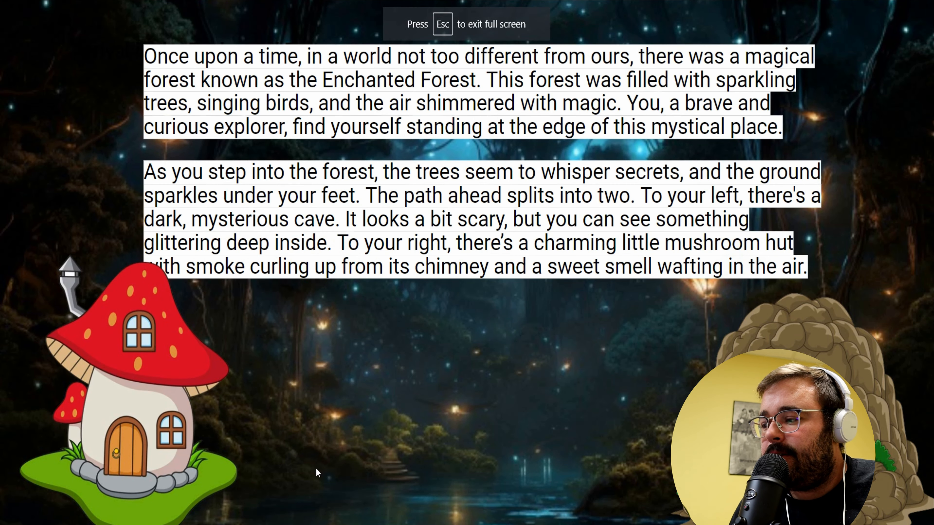
pyautogui.press('Right')
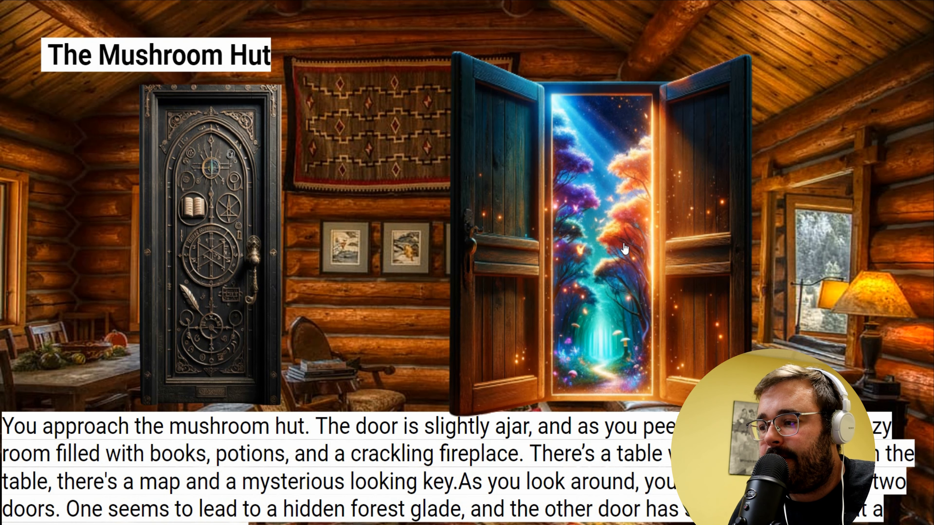
pyautogui.click(228, 253)
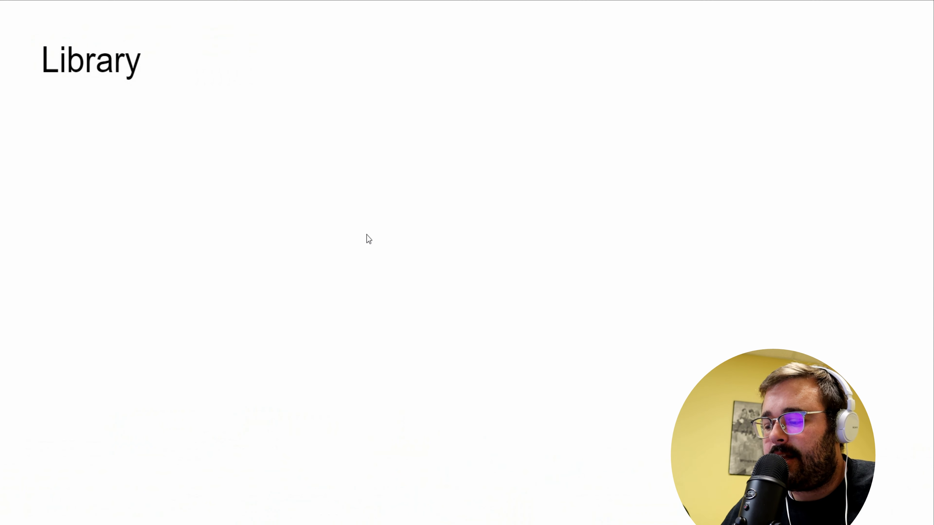
pyautogui.press('Left')
pyautogui.press('Left')
pyautogui.press('Left')
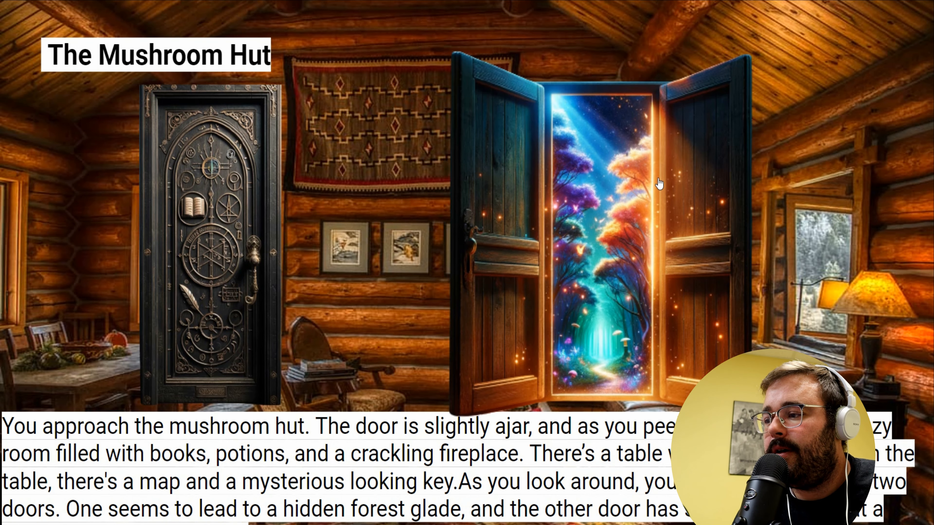
pyautogui.click(648, 192)
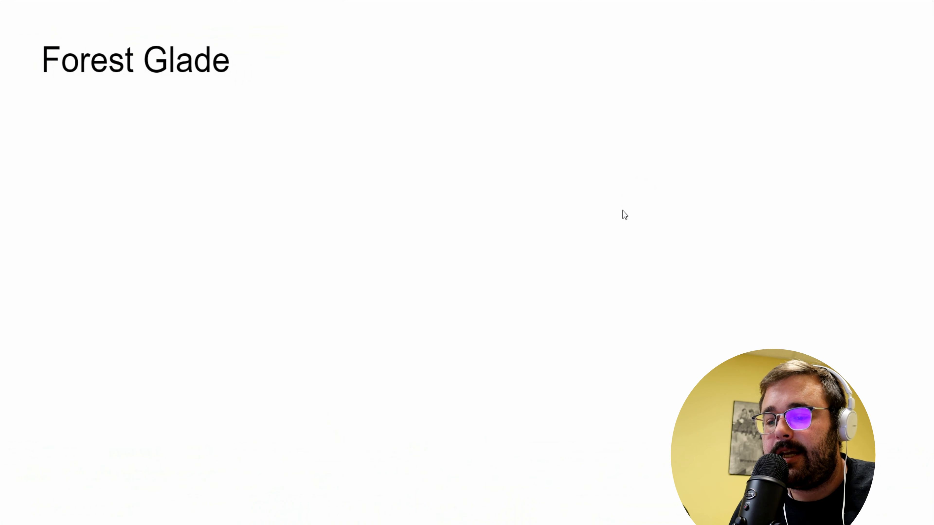
pyautogui.press('Escape')
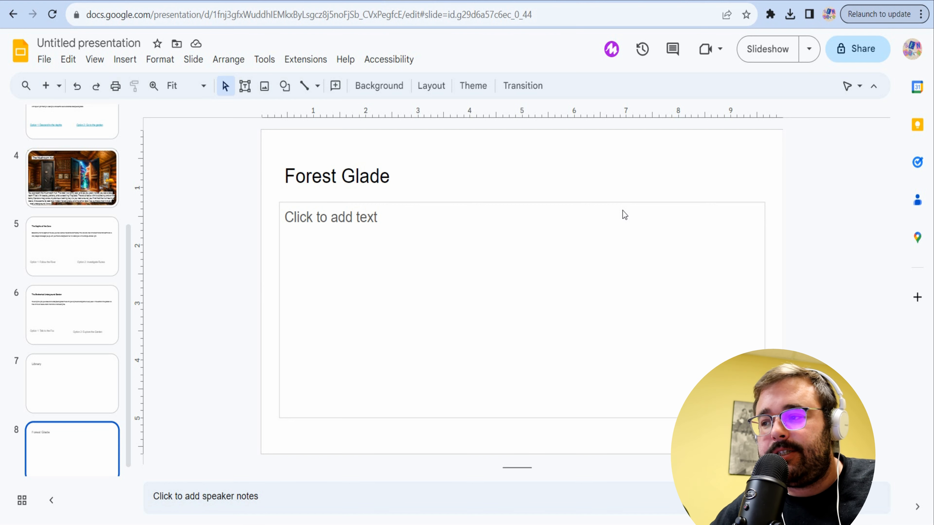
# Present the finished "The Enchanted Forest" example and follow its crystal cave and mushroom house links.
pyautogui.hotkey('ctrl', 'shift', 'F5')
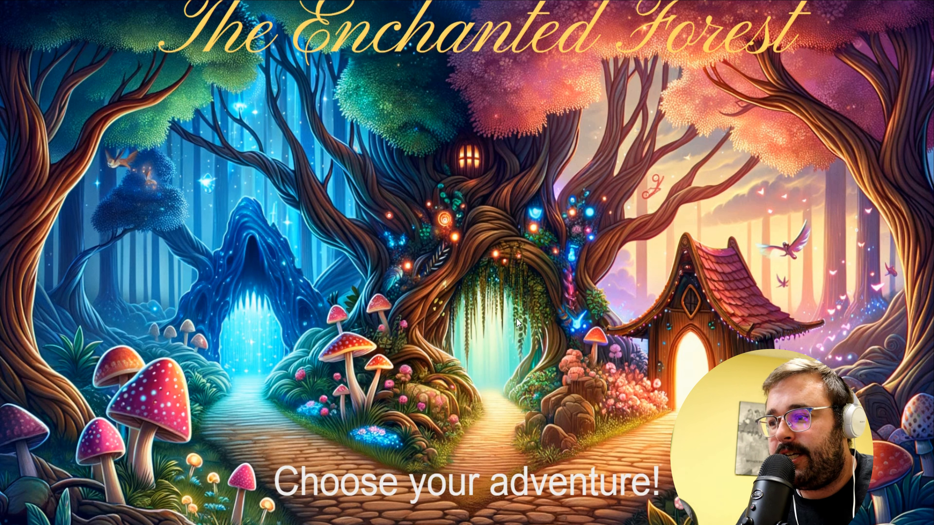
pyautogui.click(536, 288)
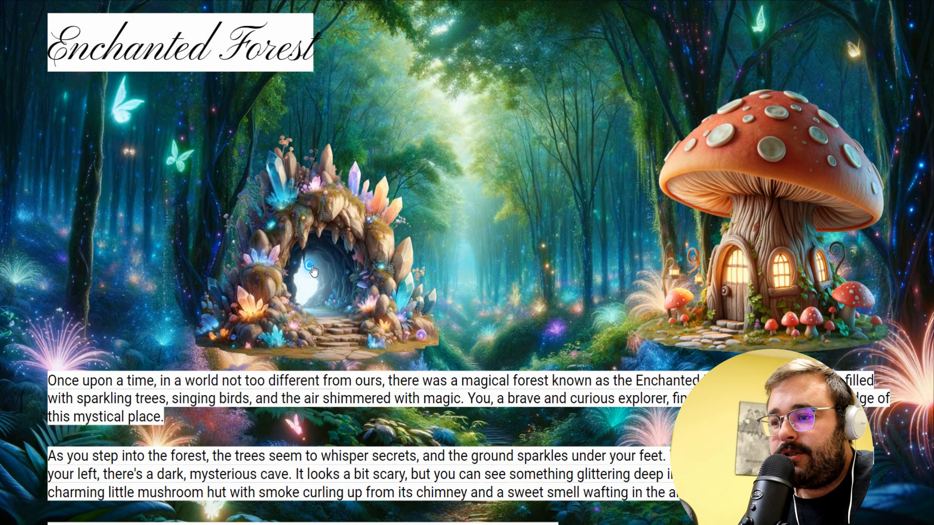
pyautogui.click(310, 266)
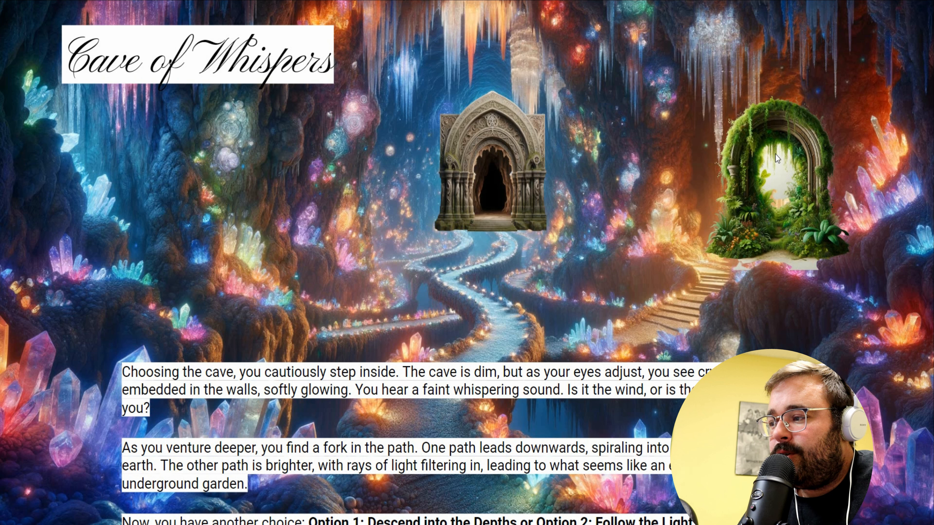
pyautogui.click(492, 208)
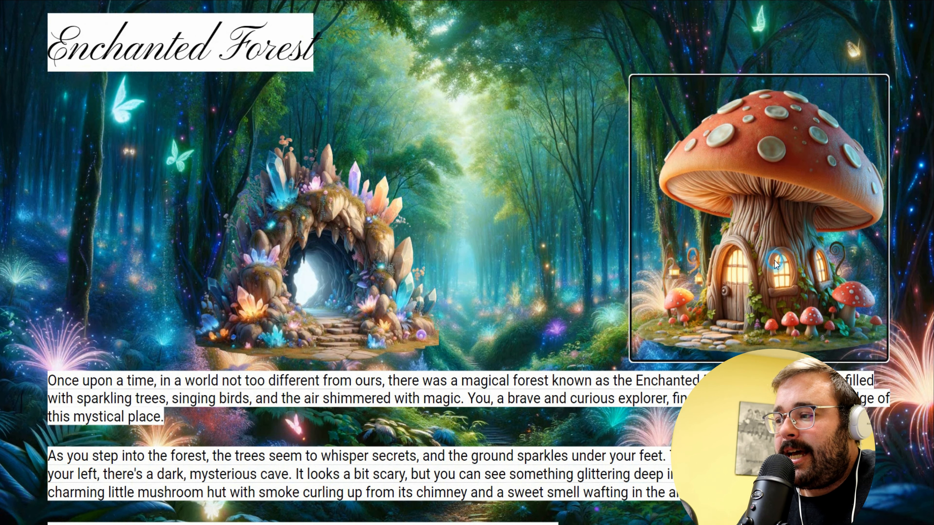
pyautogui.click(763, 290)
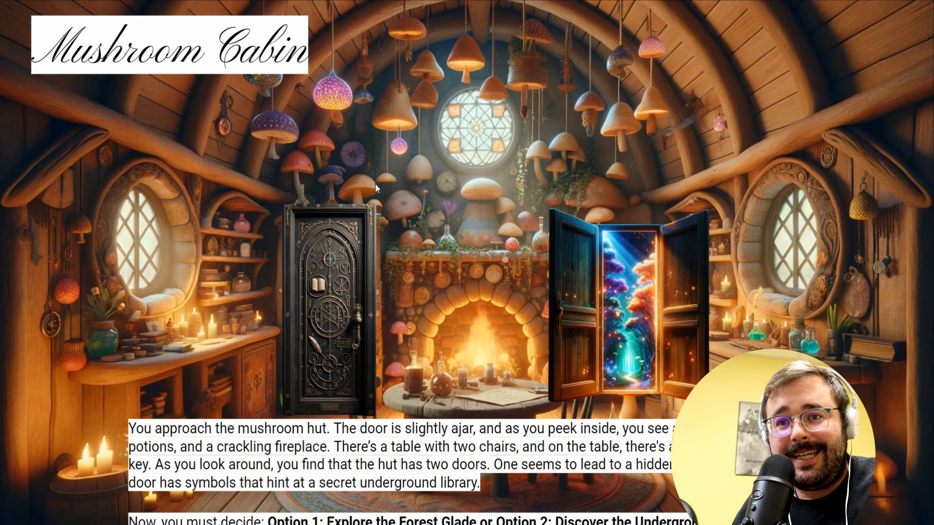
pyautogui.press('Escape')
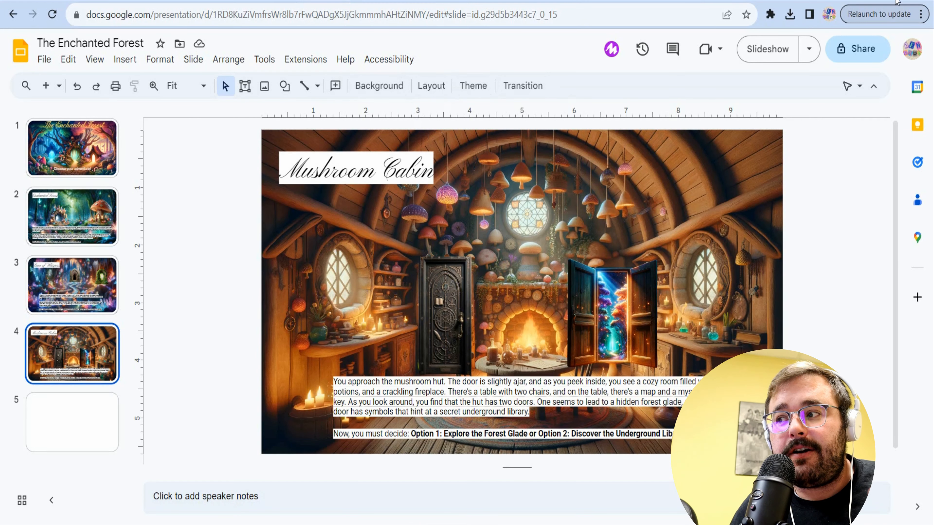
# Switch to Canva and create a blank presentation design.
pyautogui.click(732, 1)
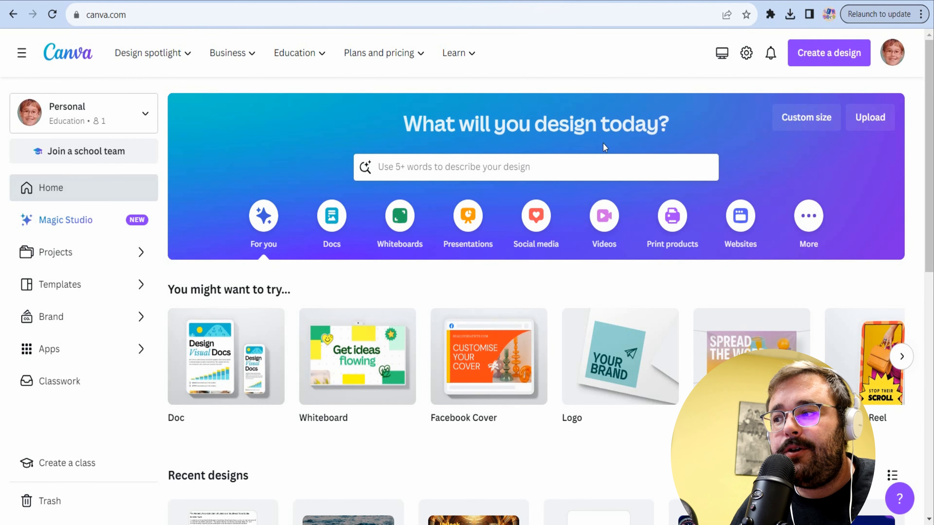
pyautogui.click(819, 54)
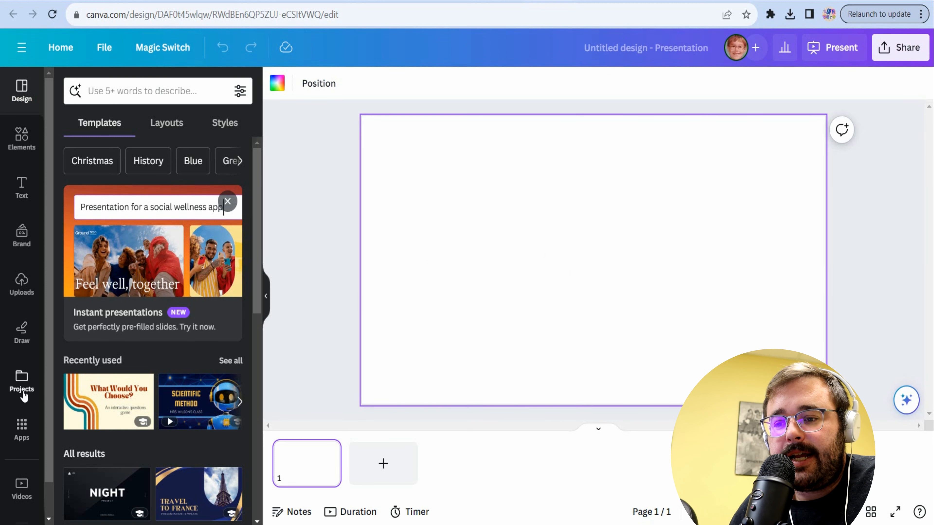
# Generate images in Imagen from "enchanted forest full of fire flies and strange small creatures, no people, digital art, high quality" and place the first on the page.
pyautogui.scroll(-1, 22, 390)
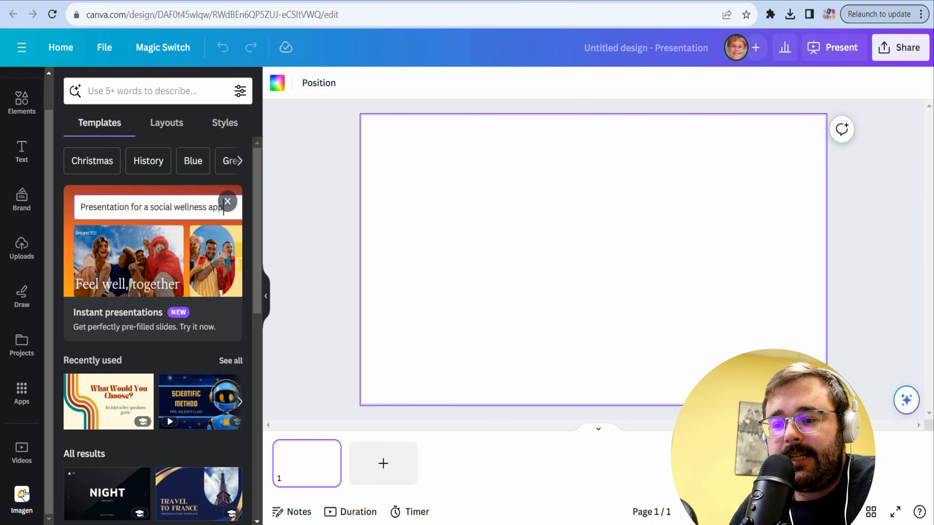
pyautogui.click(30, 499)
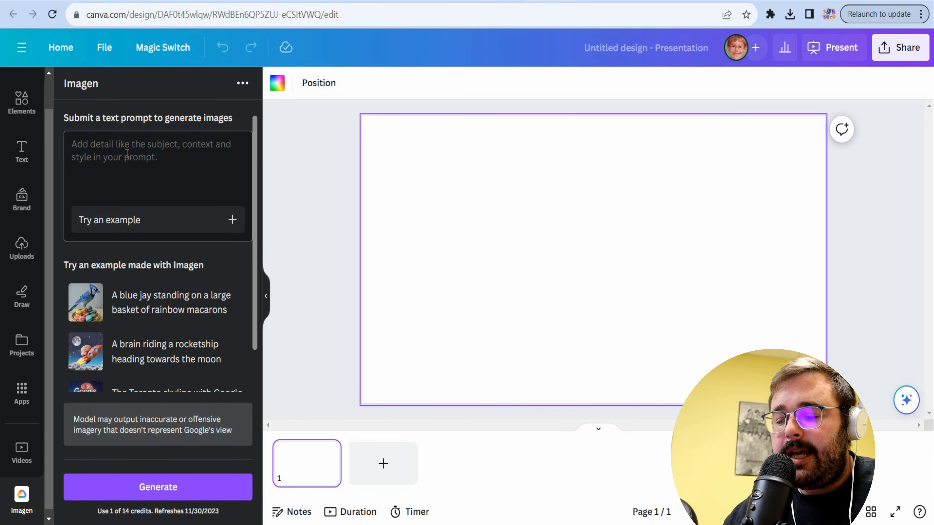
pyautogui.click(127, 153)
pyautogui.write('enchanted')
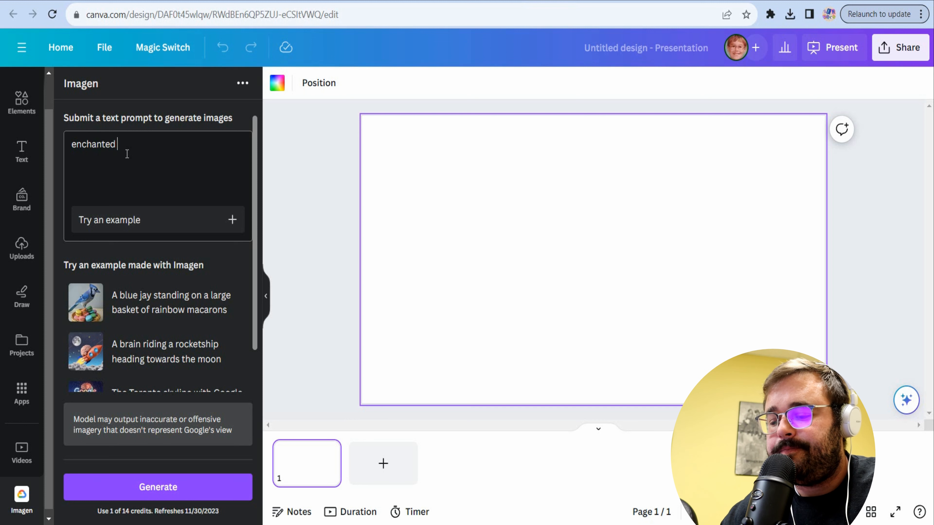
pyautogui.write(' forest, digital art, high quality')
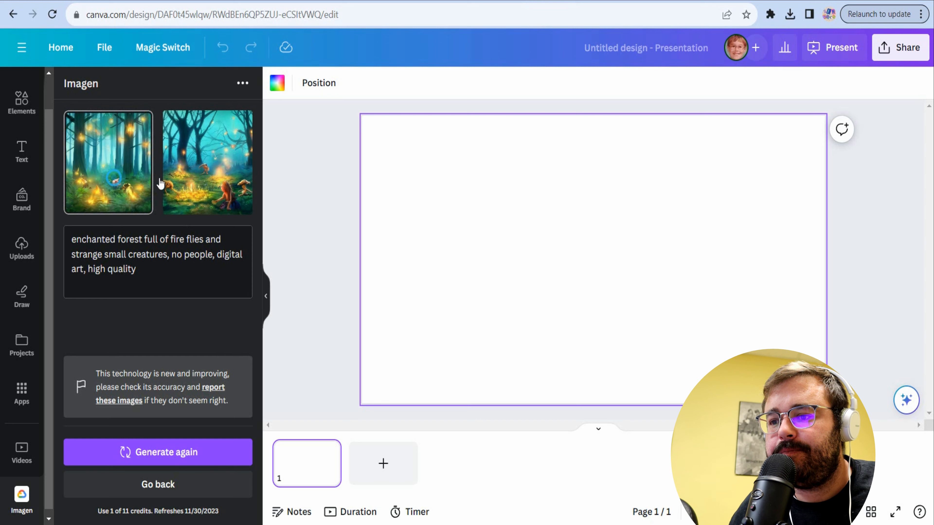
pyautogui.moveTo(114, 177); pyautogui.dragTo(552, 215)
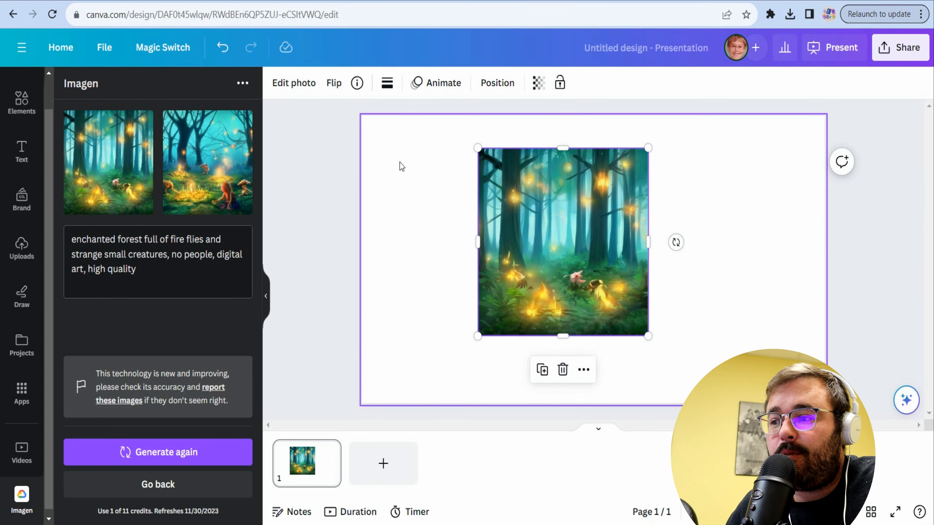
# Magic Expand the forest picture to 16:9, keep the third variation, and enlarge it to fill the page.
pyautogui.click(294, 83)
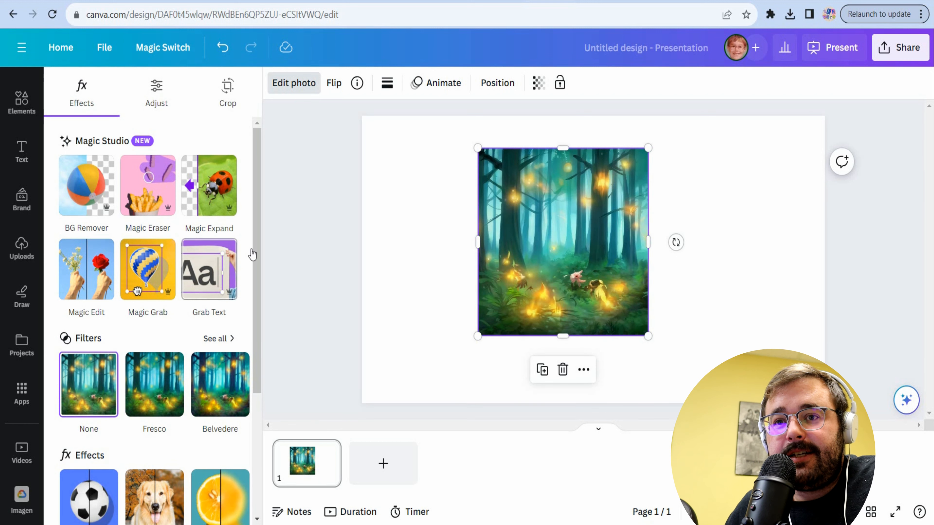
pyautogui.click(215, 206)
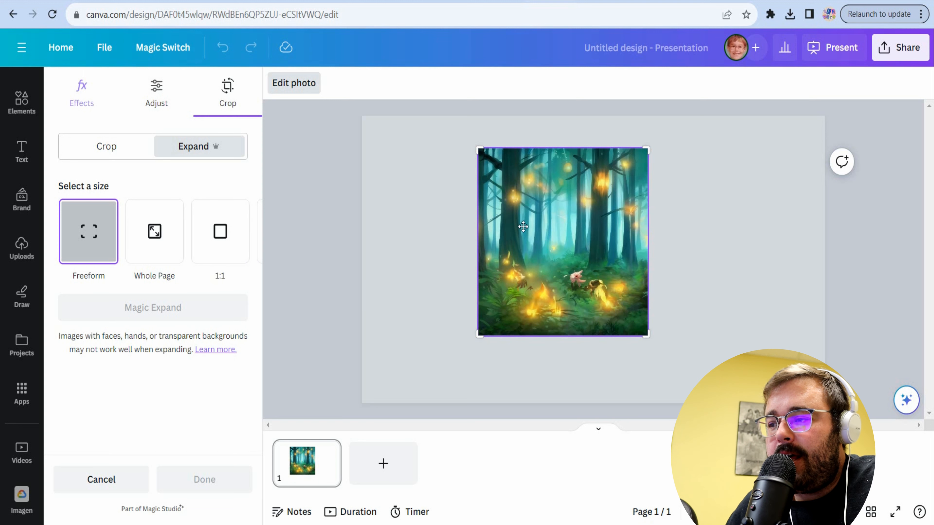
pyautogui.click(243, 231)
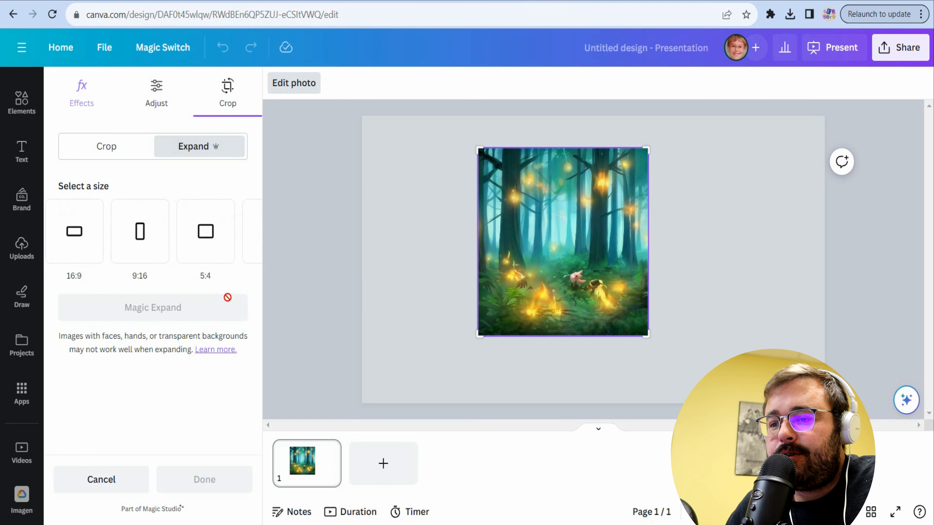
pyautogui.click(88, 261)
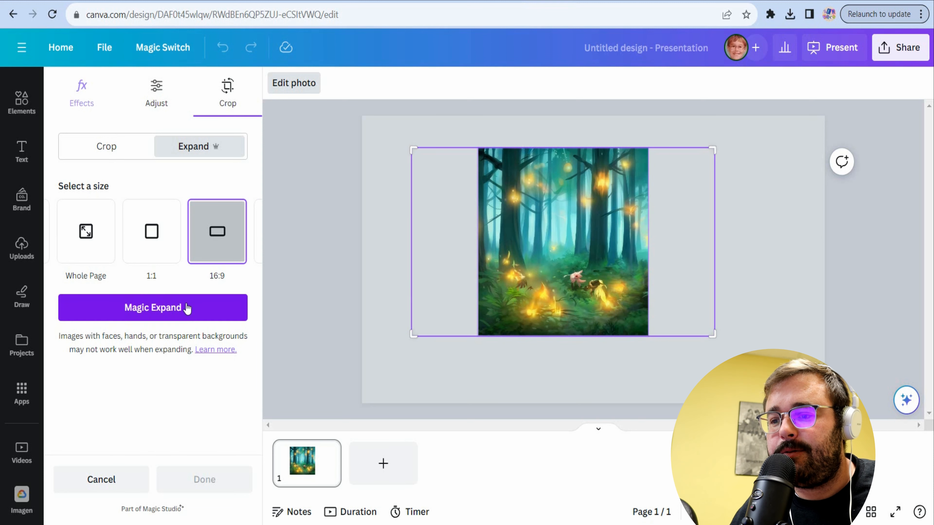
pyautogui.click(181, 313)
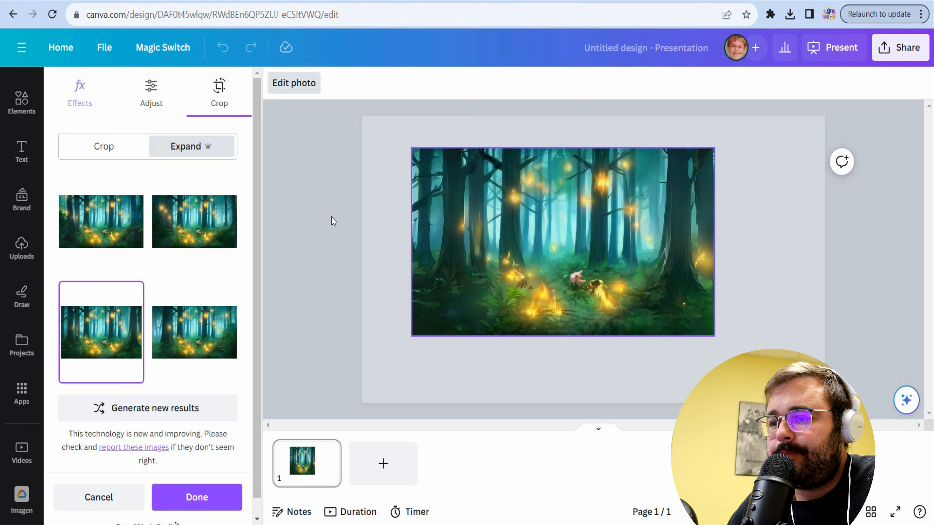
pyautogui.click(208, 502)
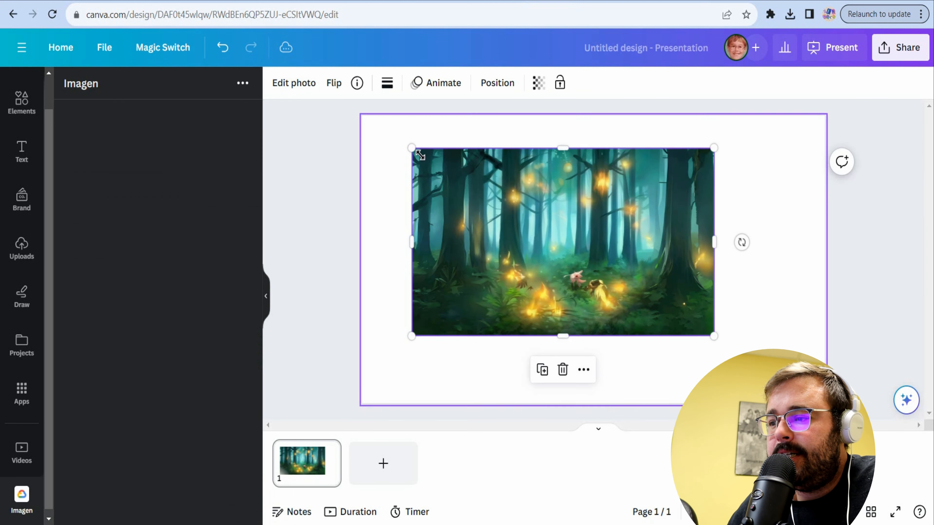
pyautogui.moveTo(415, 150); pyautogui.dragTo(367, 119)
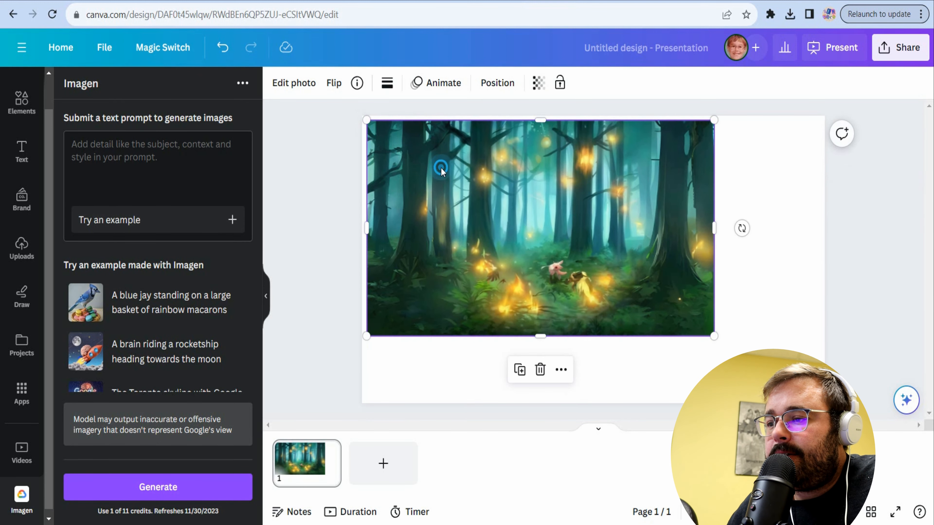
pyautogui.moveTo(714, 336); pyautogui.dragTo(825, 404)
# Generate images from "a high quality render of a cute mushroom hut, with a white background" and add the red-door hut to the page.
pyautogui.click(165, 196)
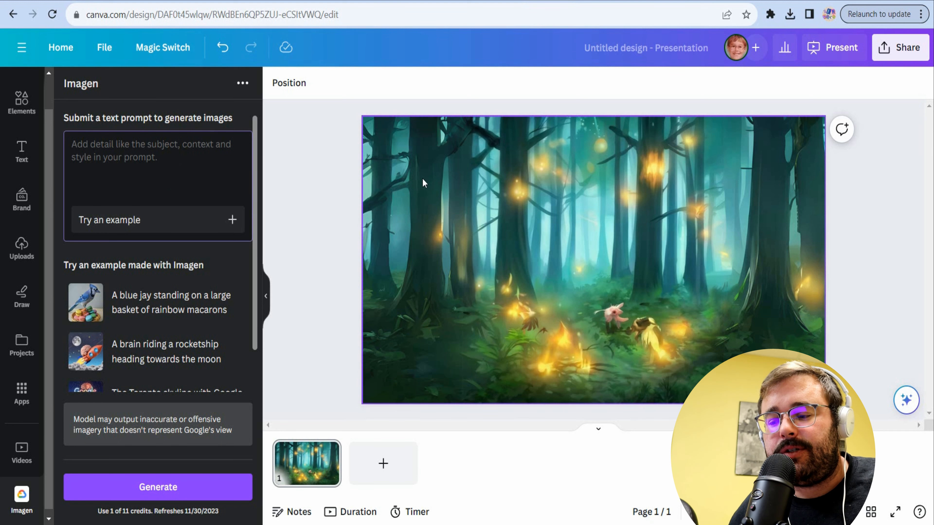
pyautogui.write('a high quality render of a cute mushroom hut, with a white background')
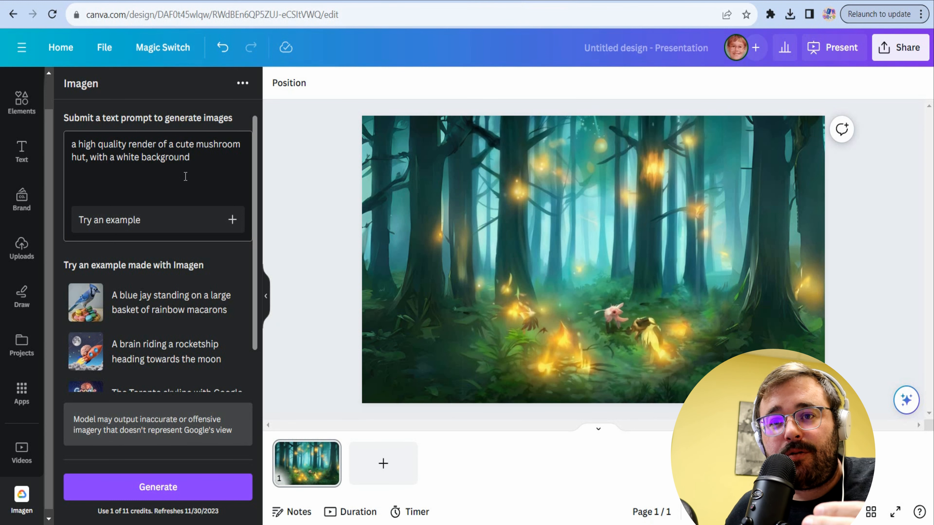
pyautogui.click(156, 487)
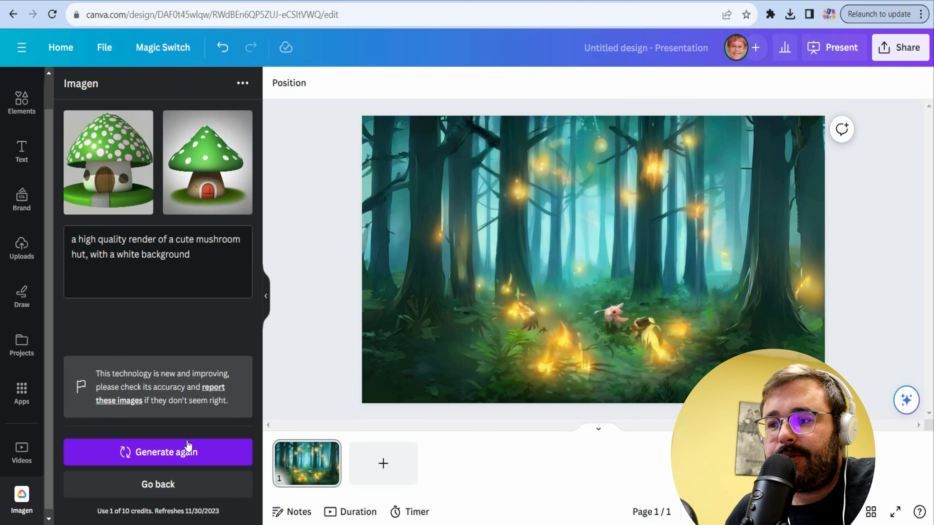
pyautogui.click(210, 183)
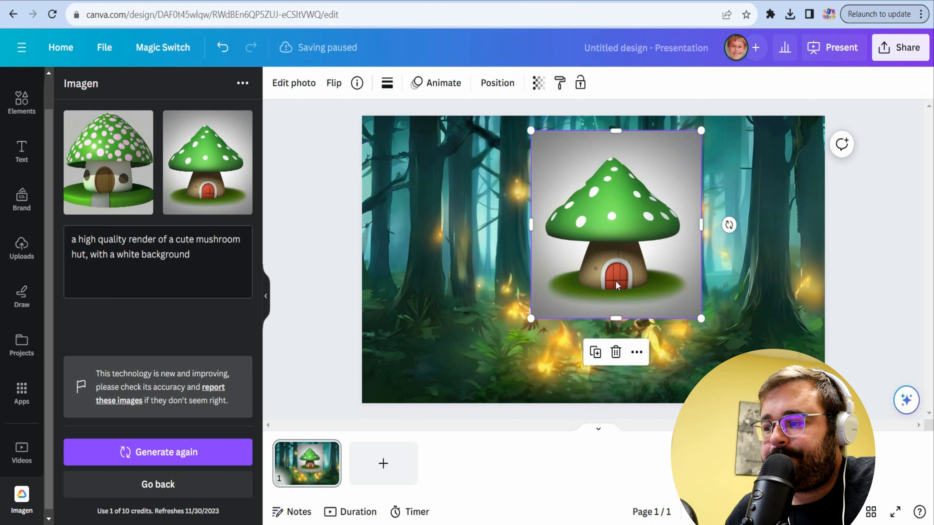
# Remove the background of the mushroom hut picture and move the hut closer to the centre of the forest.
pyautogui.click(294, 85)
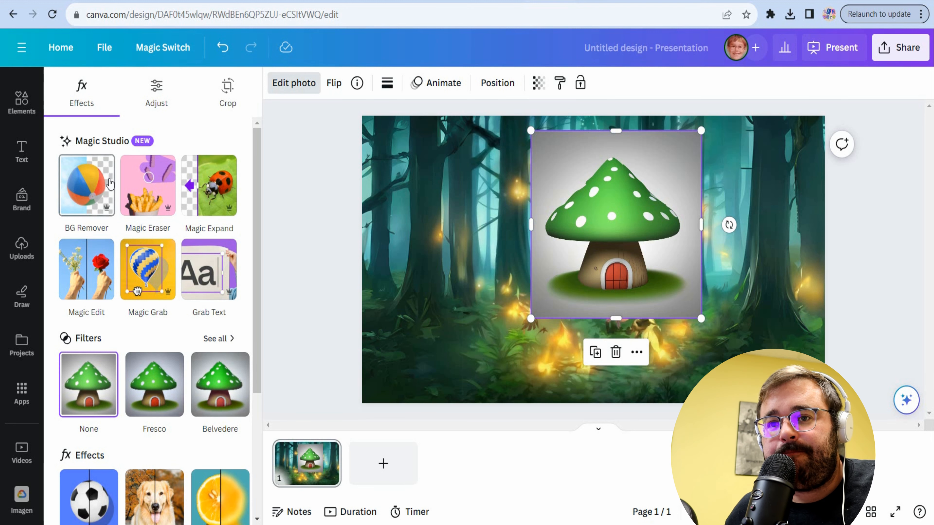
pyautogui.click(109, 183)
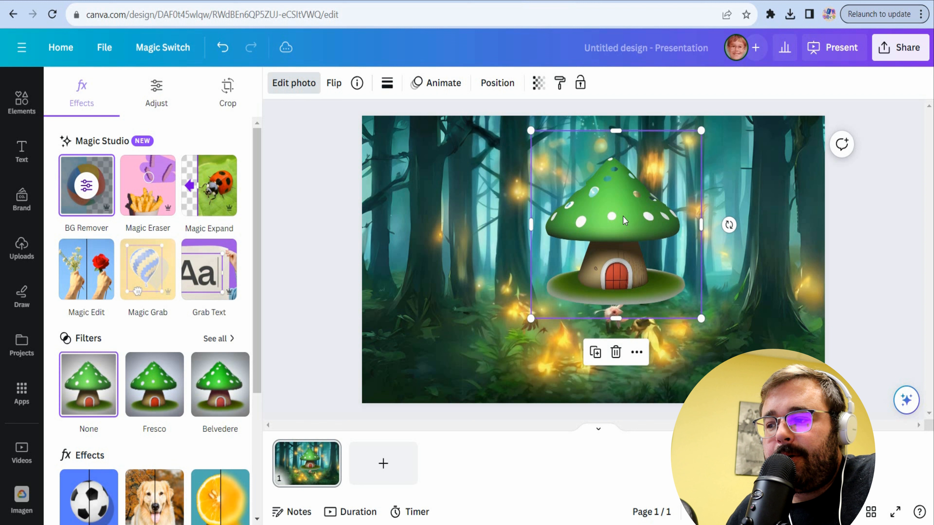
pyautogui.moveTo(645, 251); pyautogui.dragTo(616, 247)
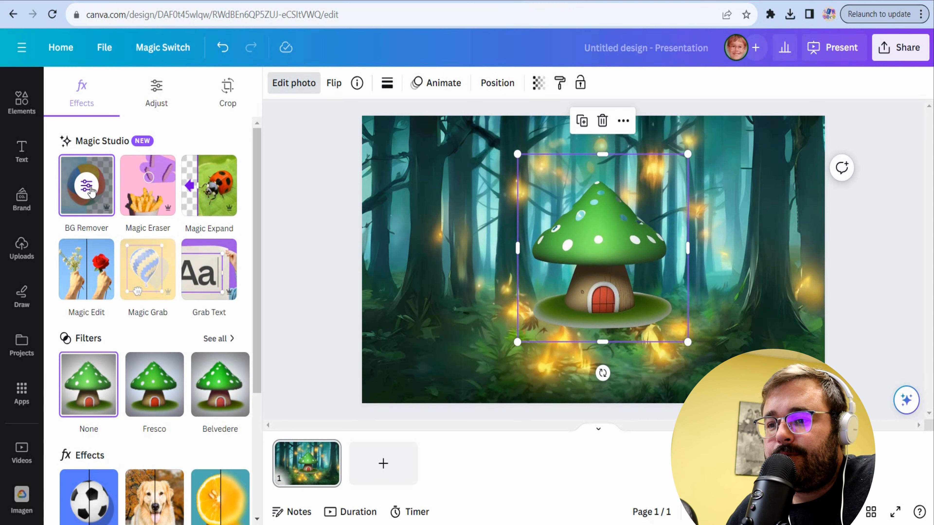
# Restore the erased white spots on the mushroom cap with the Restore brush, and move the hut to the forest's right side.
pyautogui.click(91, 191)
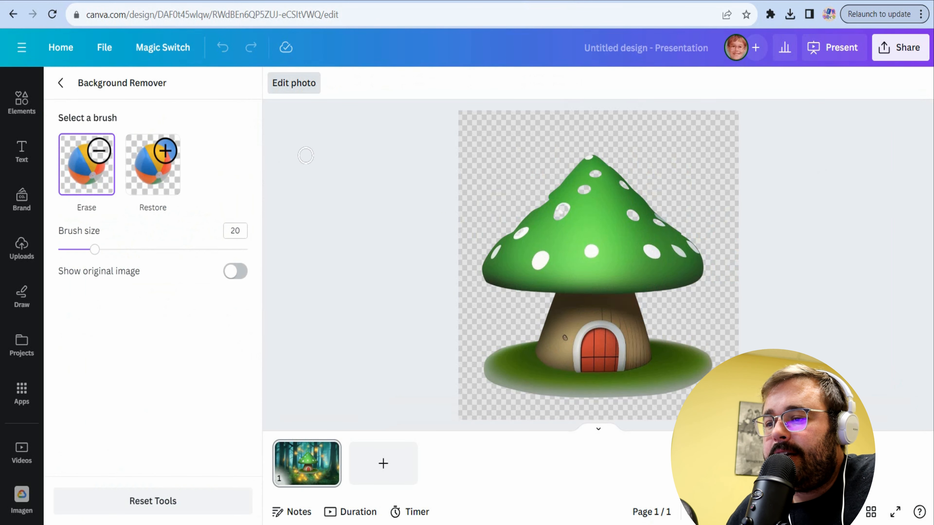
pyautogui.click(160, 212)
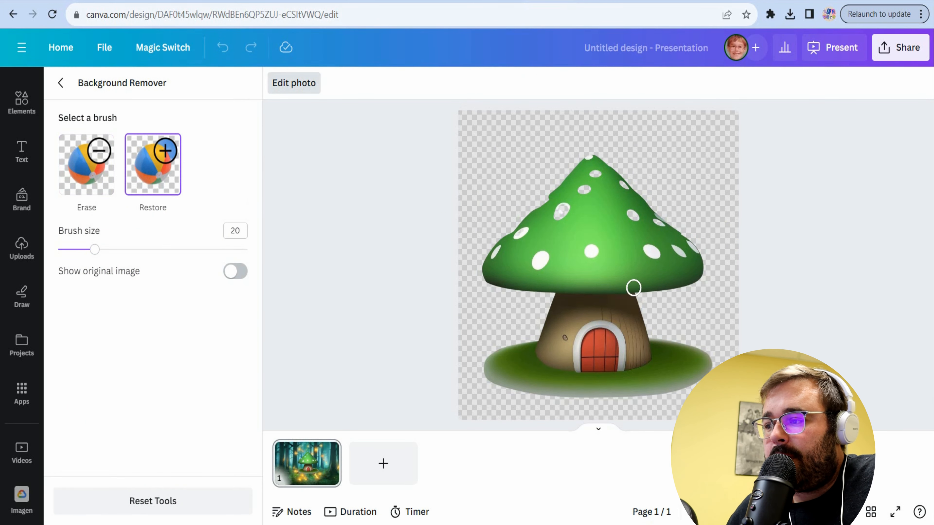
pyautogui.moveTo(561, 217); pyautogui.dragTo(570, 200)
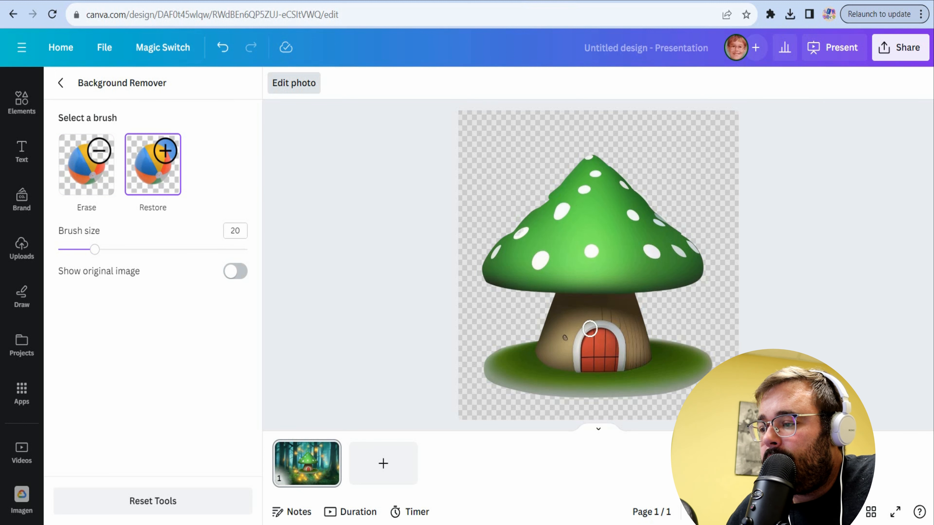
pyautogui.click(61, 83)
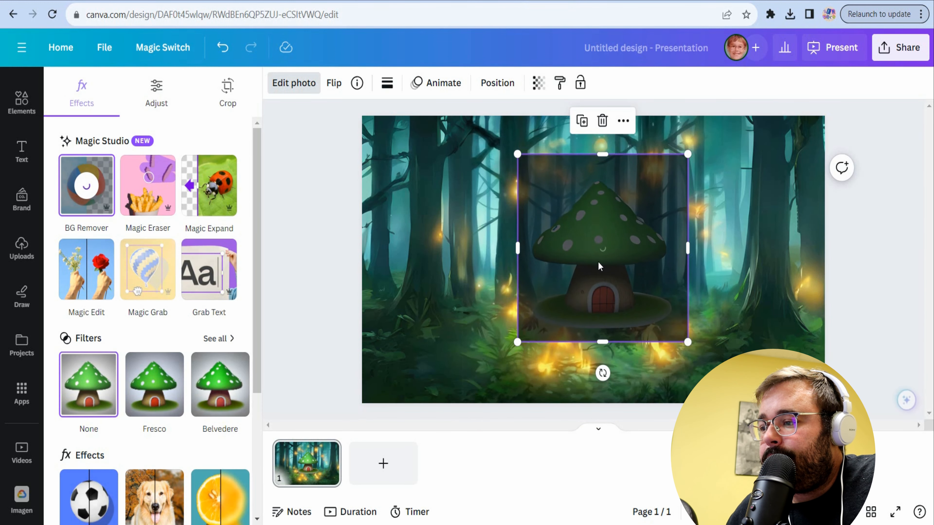
pyautogui.moveTo(605, 254); pyautogui.dragTo(729, 288)
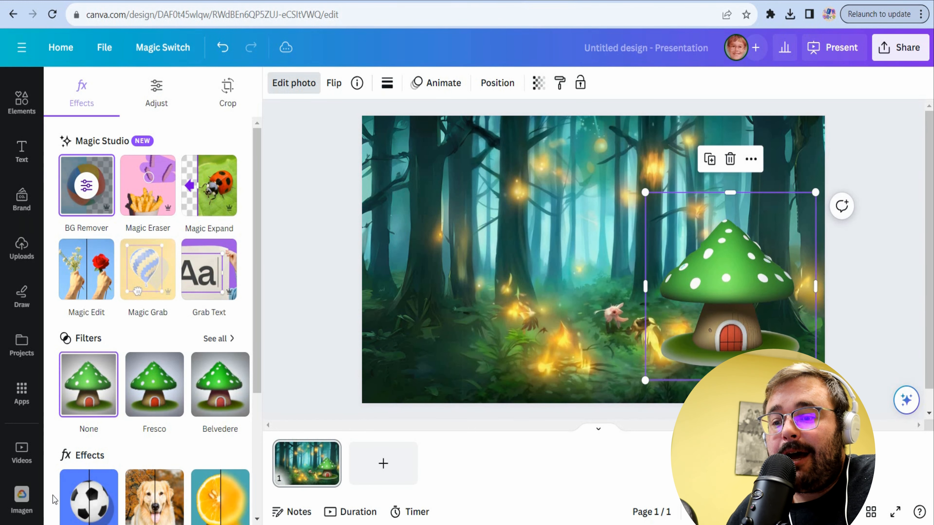
# Generate images in Imagen from the prompt "render of the outside of a entrance to a cave, blank background".
pyautogui.click(20, 496)
pyautogui.click(126, 177)
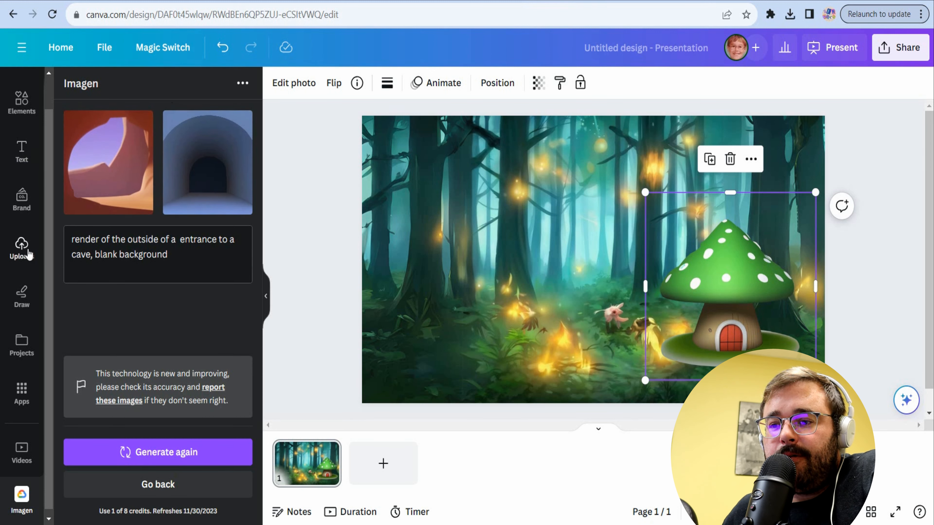
# Search the design elements for "cave" and place the rocky cave graphic with greenery on the forest's left side.
pyautogui.click(20, 99)
pyautogui.click(118, 90)
pyautogui.write('cave')
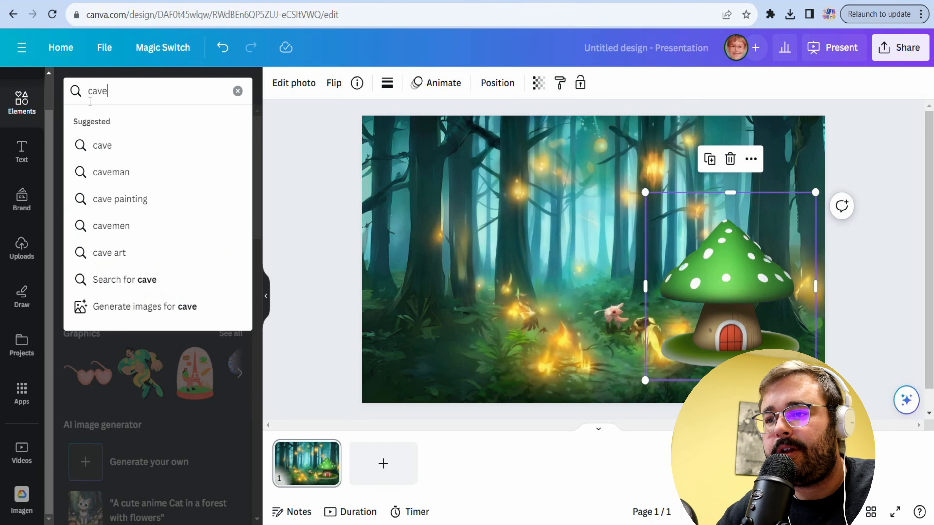
pyautogui.press('Return')
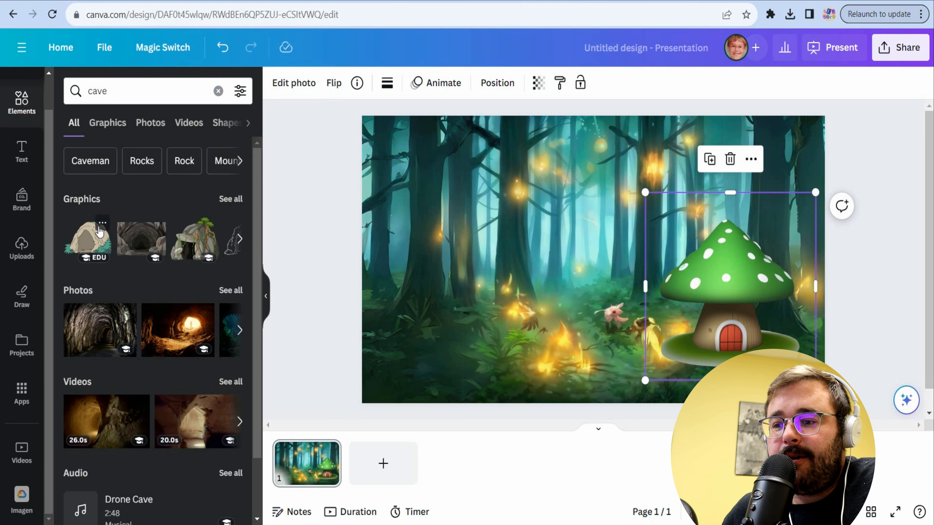
pyautogui.moveTo(195, 243); pyautogui.dragTo(449, 244)
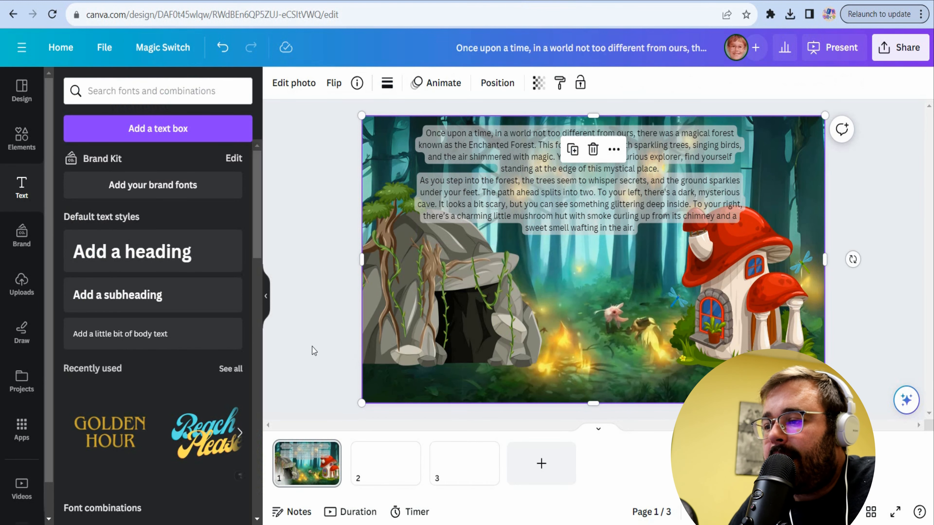
# On page 2, place the first Imagen picture generated from "Digital art render of inside a cave full of crystals".
pyautogui.click(315, 359)
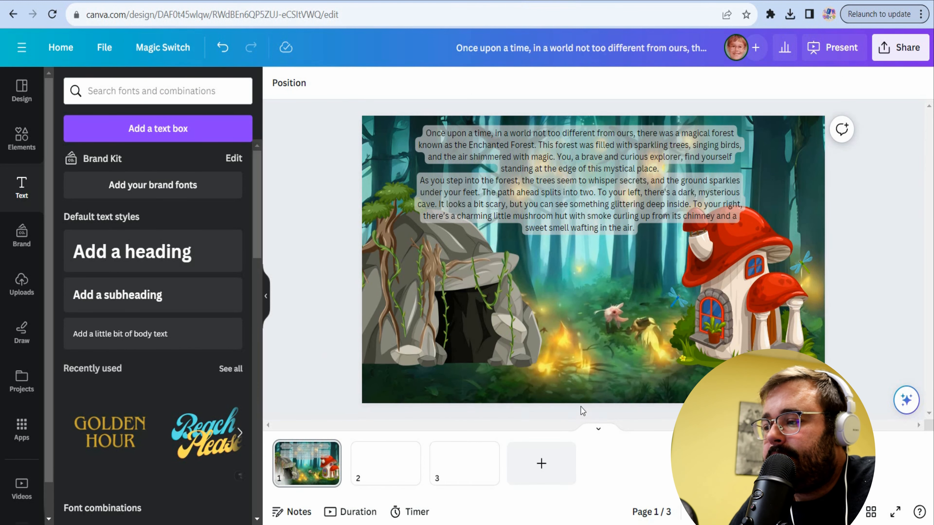
pyautogui.click(386, 478)
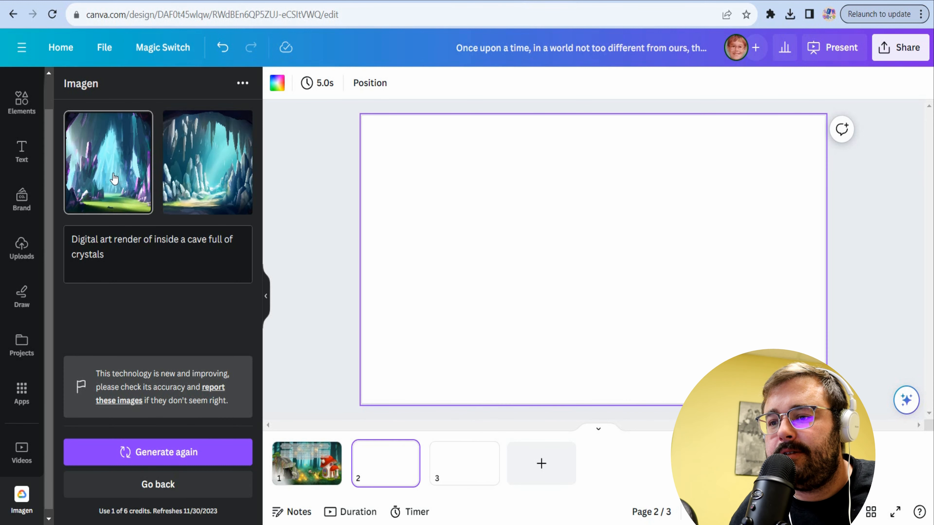
pyautogui.moveTo(109, 161); pyautogui.dragTo(532, 247)
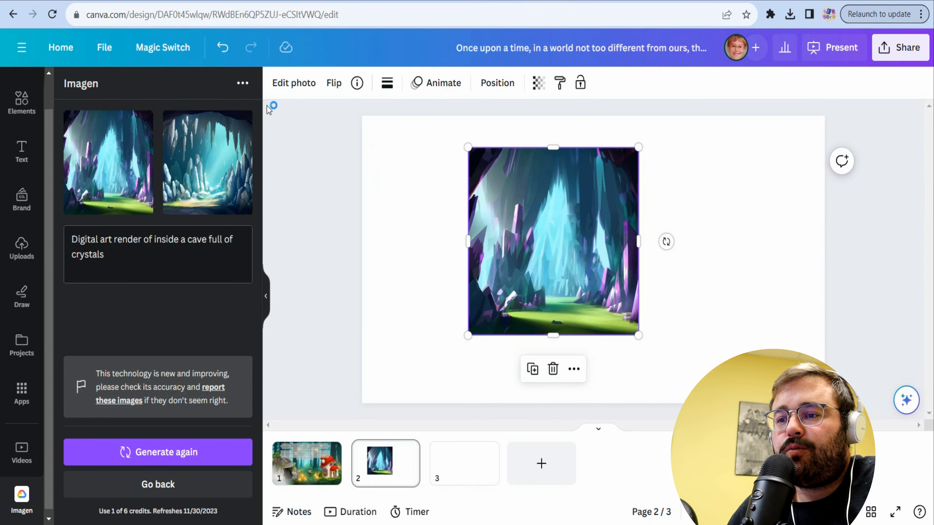
# Expand the crystal cave picture on page 2 to 16:9 with Magic Expand.
pyautogui.click(301, 83)
pyautogui.doubleClick(567, 302)
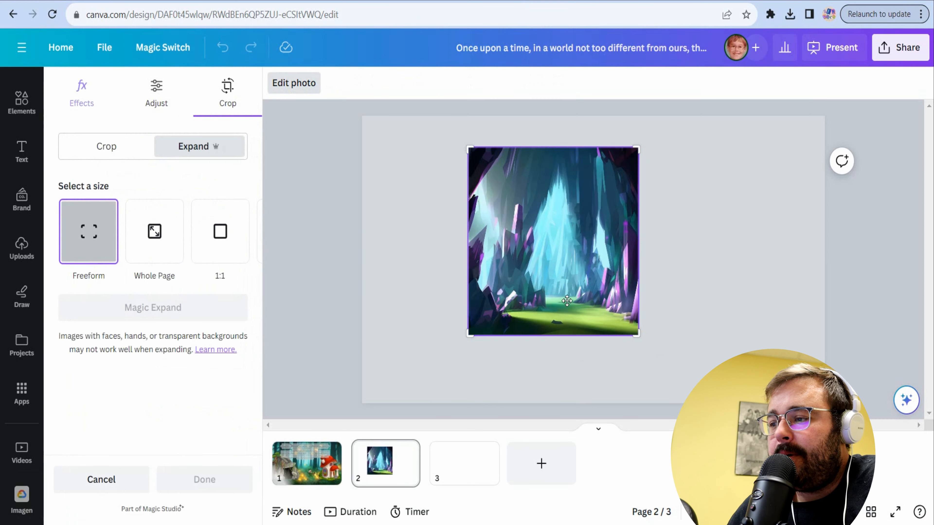
pyautogui.click(243, 231)
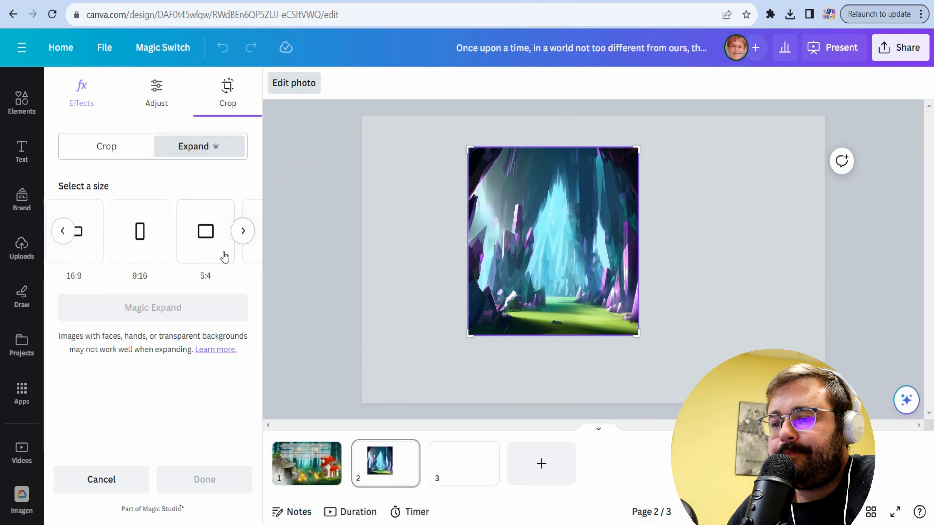
pyautogui.click(79, 246)
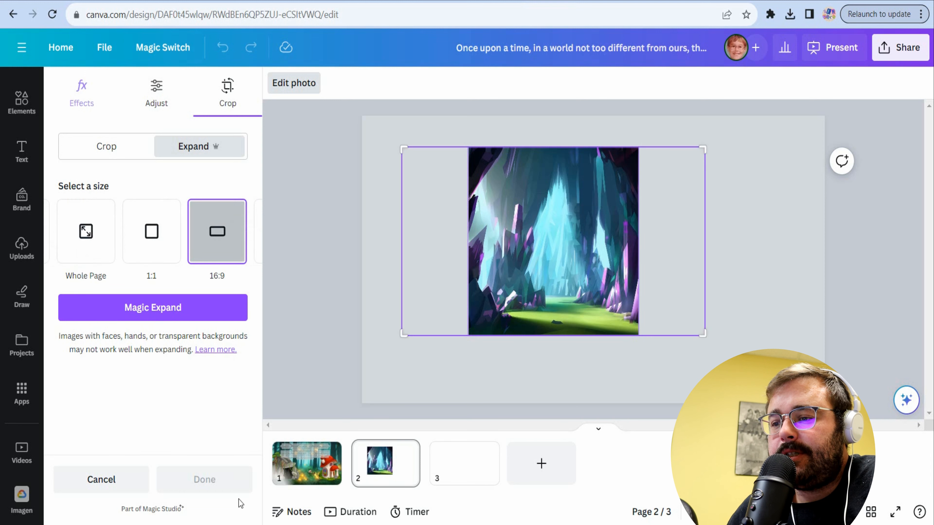
pyautogui.click(177, 309)
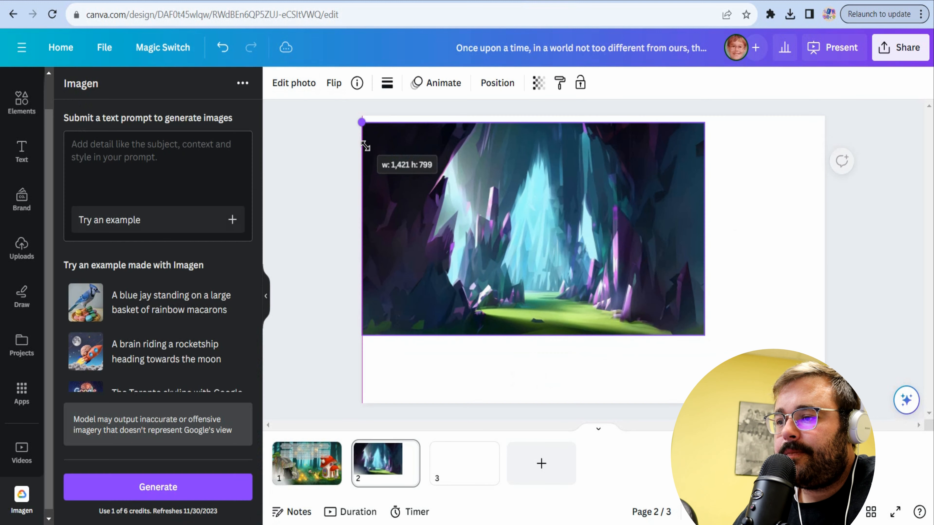
# Enlarge the crystal cave picture to fill page 2 and generate a campfire on its grassy foreground with Magic Edit.
pyautogui.moveTo(704, 328); pyautogui.dragTo(824, 403)
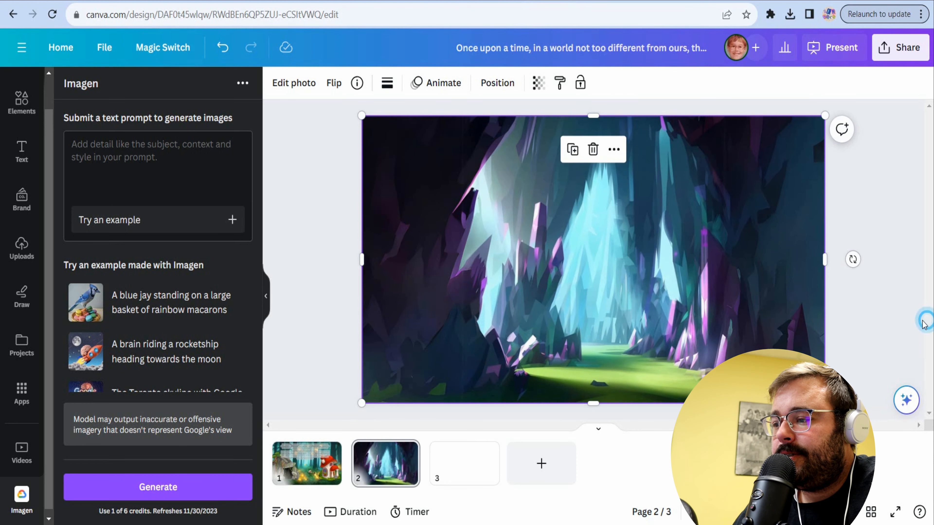
pyautogui.click(293, 83)
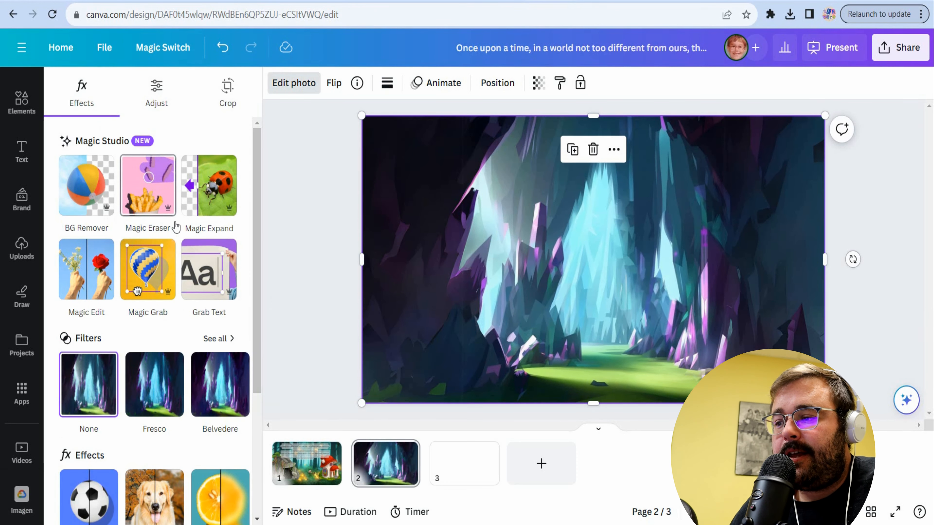
pyautogui.click(88, 285)
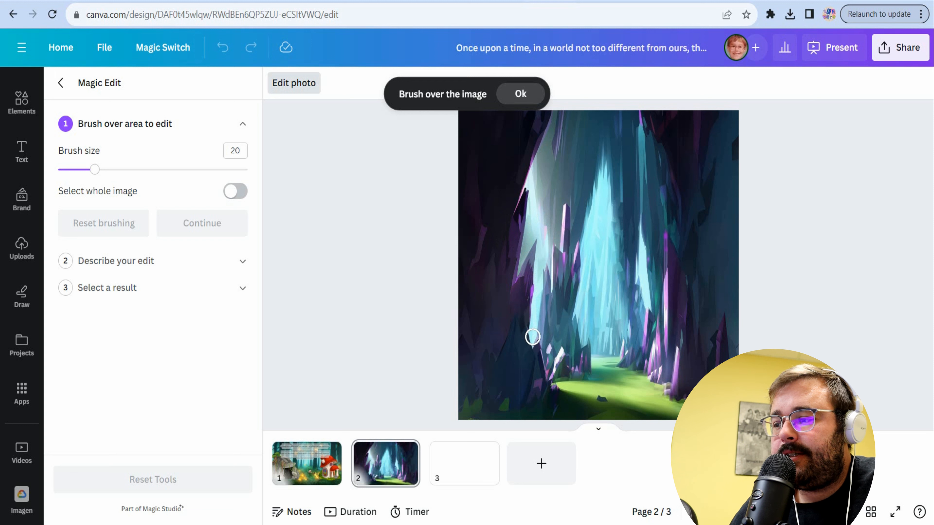
pyautogui.moveTo(610, 392); pyautogui.dragTo(594, 388)
pyautogui.moveTo(596, 386); pyautogui.dragTo(601, 390)
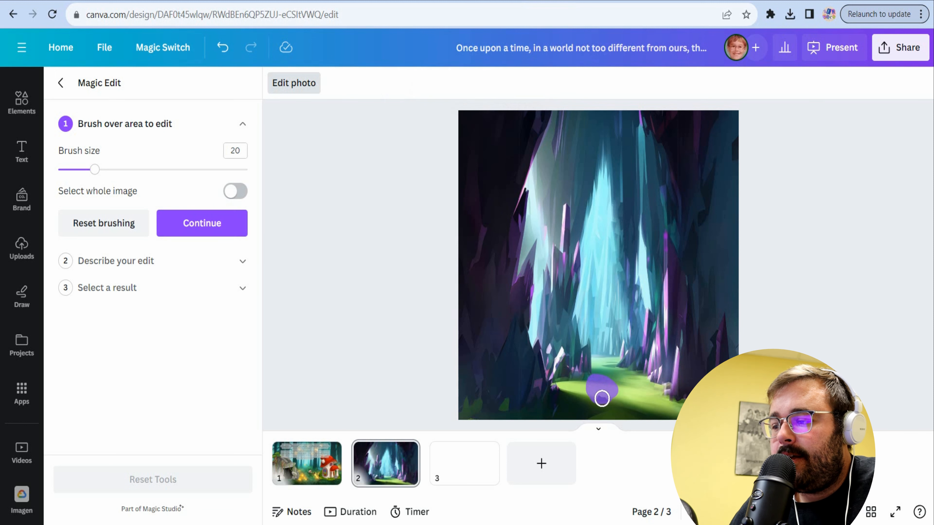
pyautogui.click(200, 225)
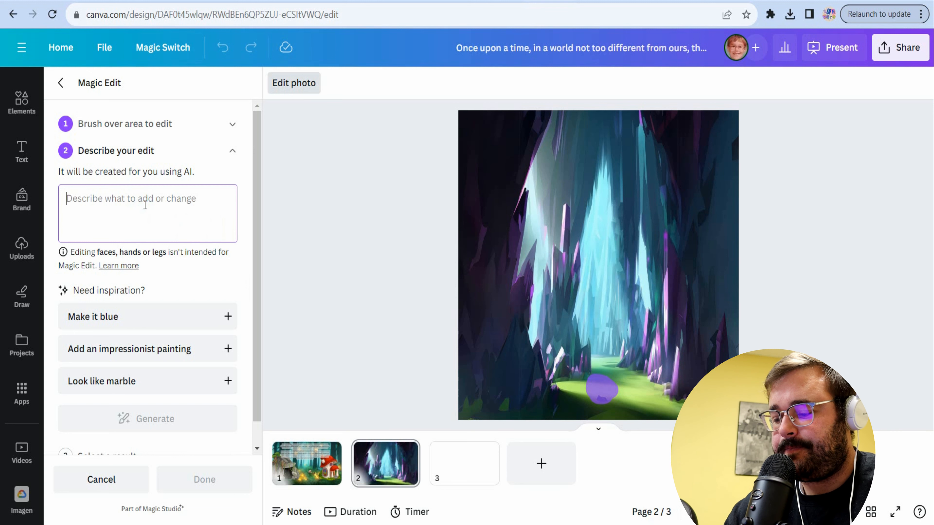
pyautogui.write('camp')
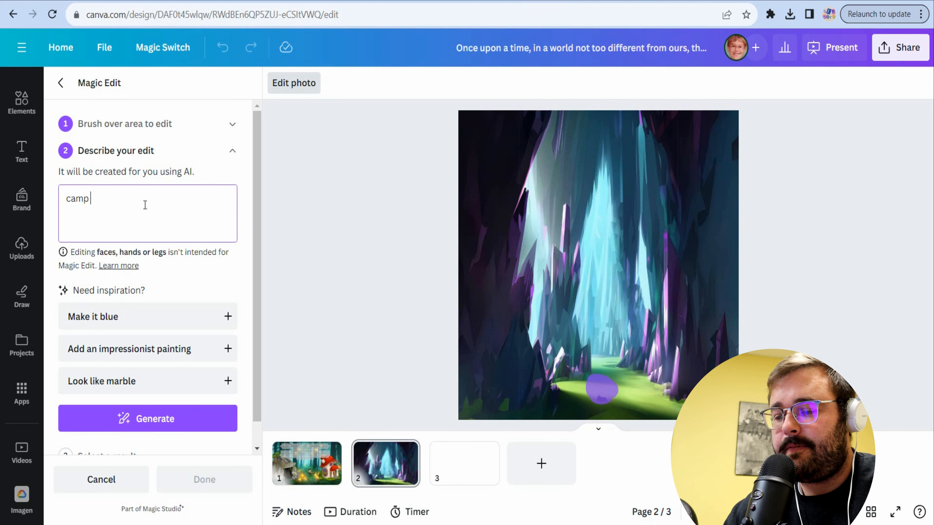
pyautogui.click(169, 408)
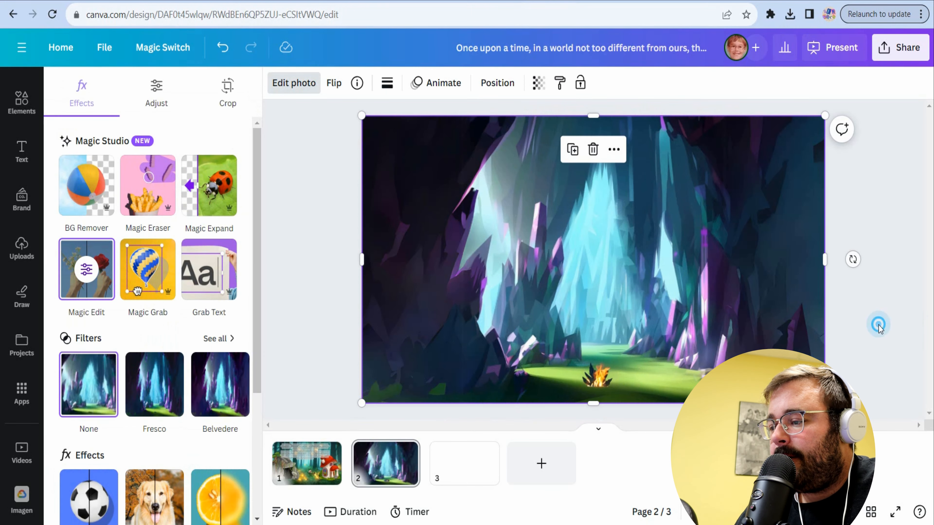
# Link the rocky cave graphic on page 1 to page 2 of the document.
pyautogui.click(22, 498)
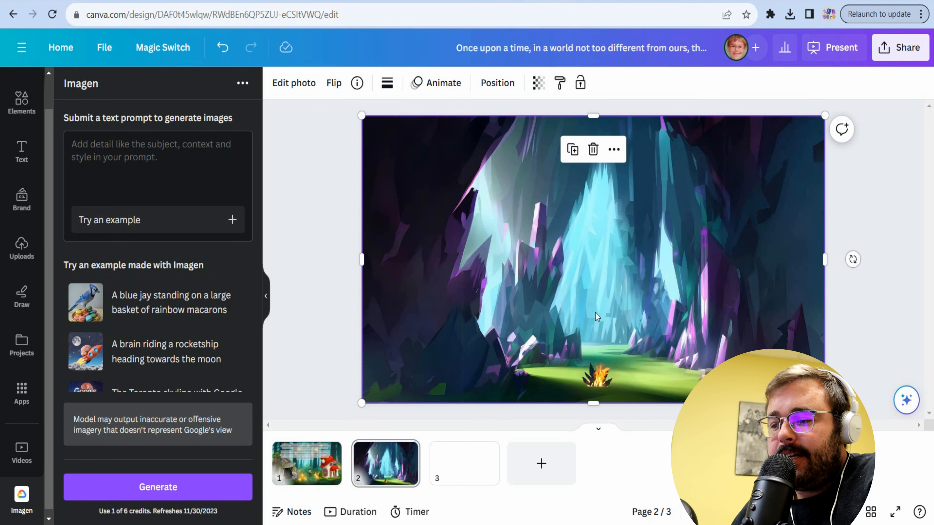
pyautogui.scroll(2, 605, 215)
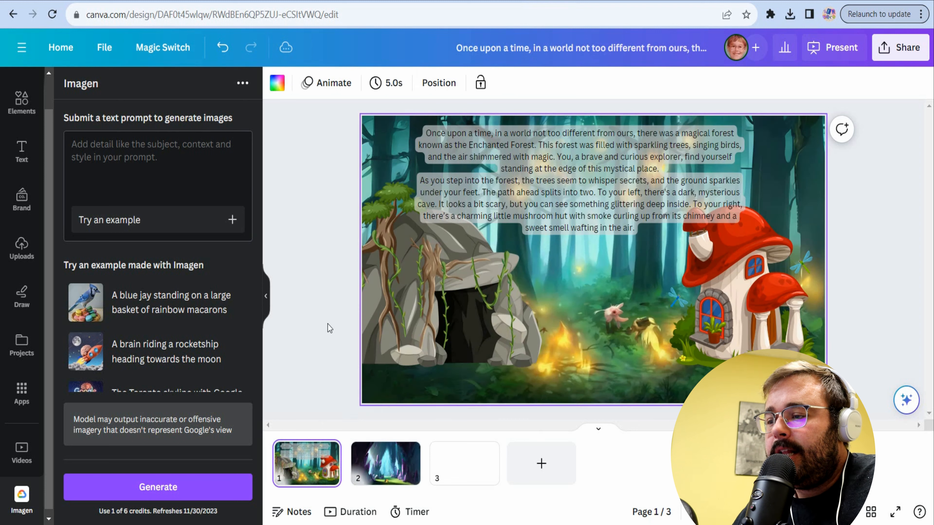
pyautogui.click(439, 323)
pyautogui.rightClick(443, 313)
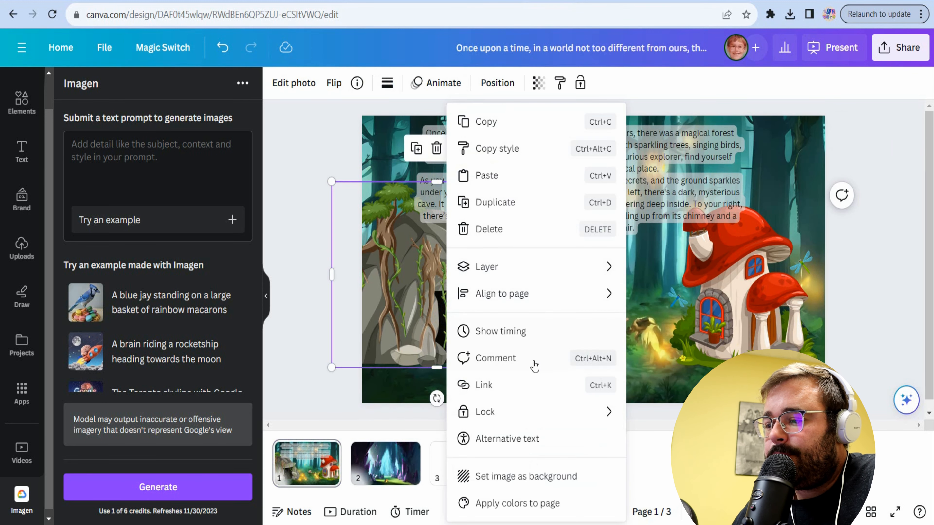
pyautogui.click(482, 385)
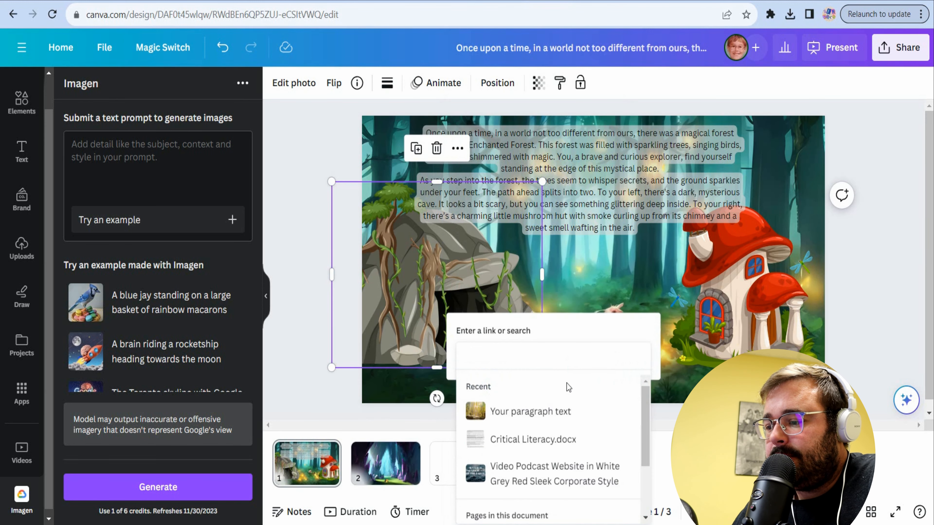
pyautogui.scroll(-2, 614, 427)
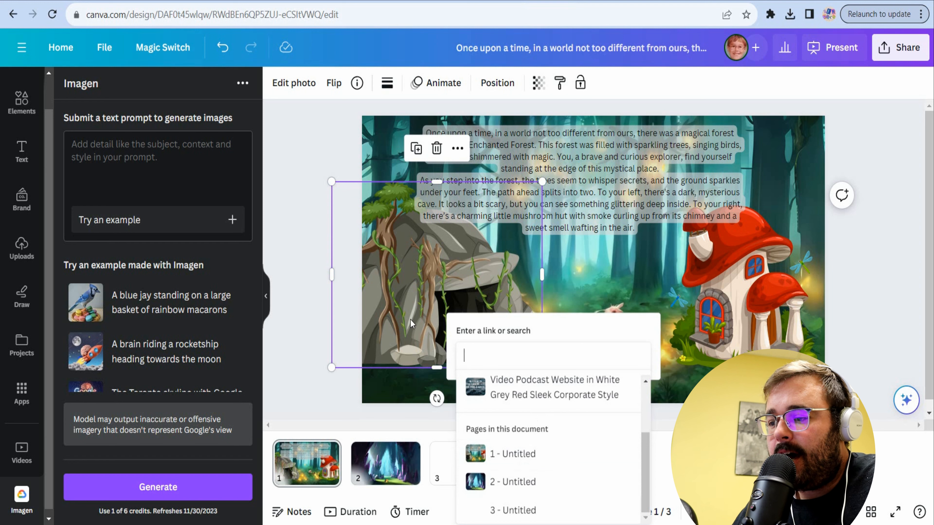
pyautogui.click(523, 483)
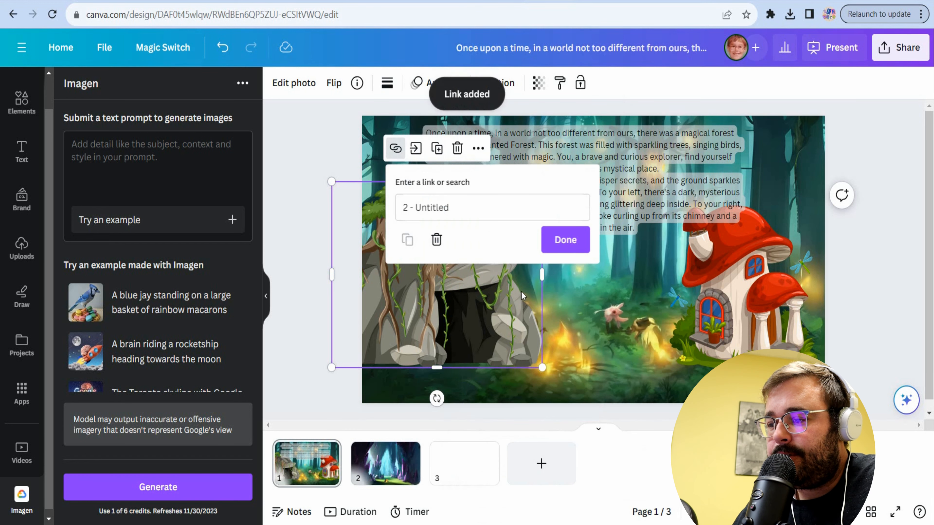
pyautogui.click(565, 240)
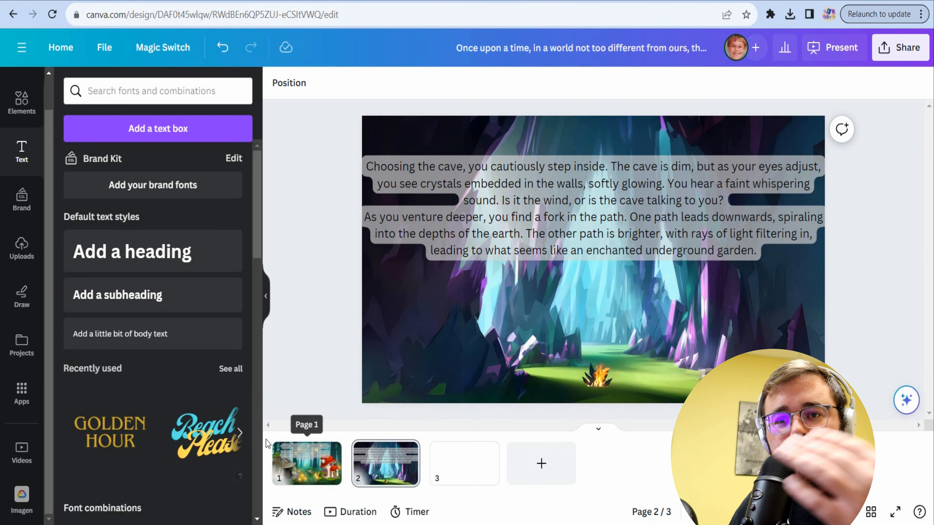
# Present the slideshow starting from page 1.
pyautogui.click(286, 461)
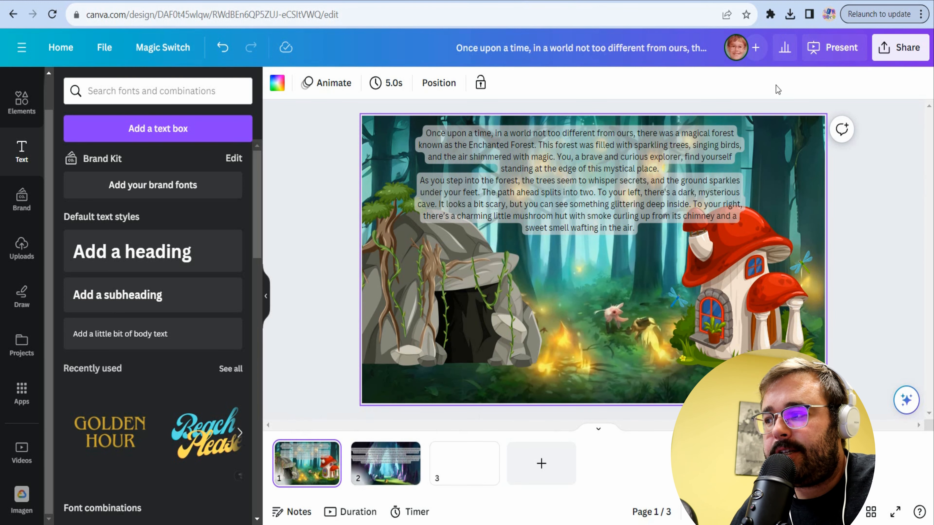
pyautogui.click(842, 47)
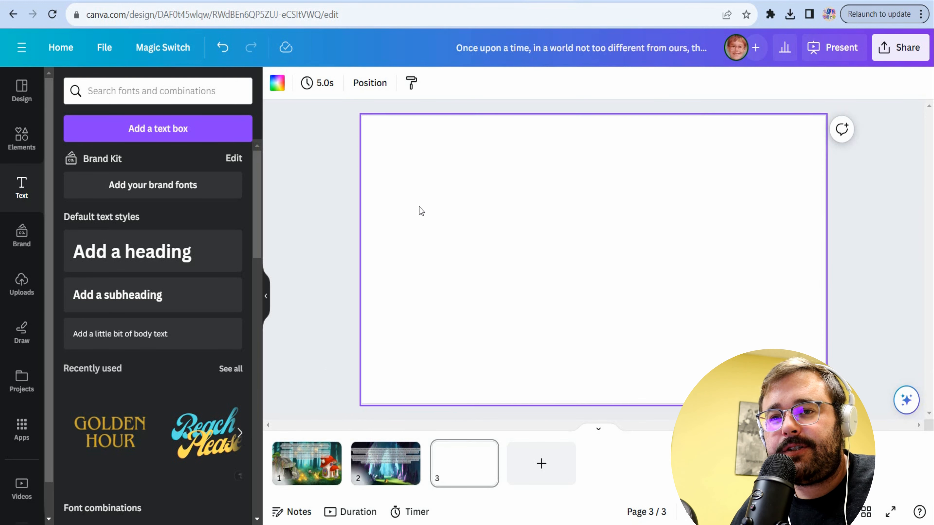
# Open the design's download settings and choose PDF Print as the file type.
pyautogui.click(899, 47)
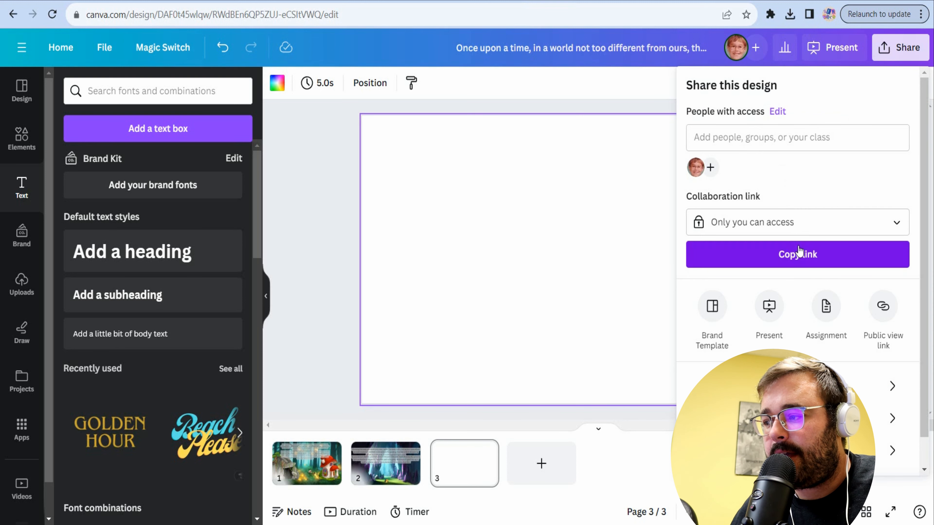
pyautogui.click(790, 386)
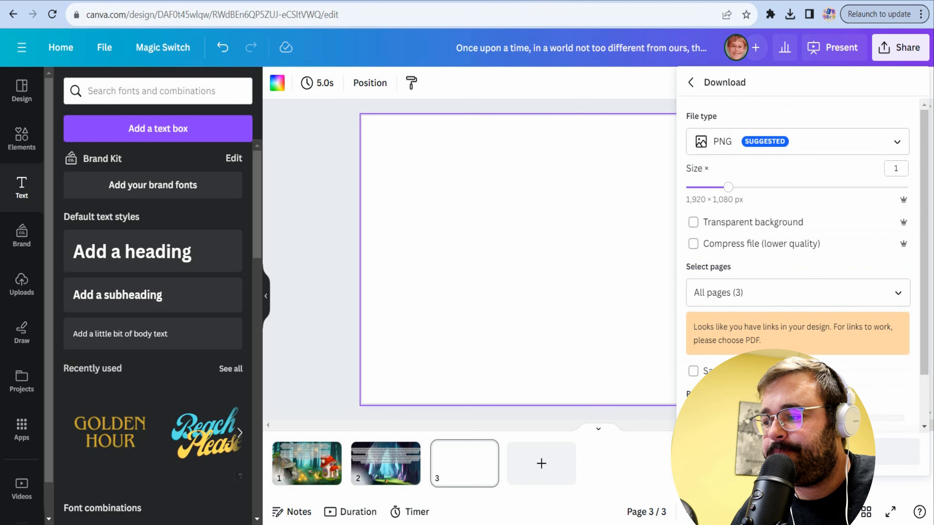
pyautogui.click(771, 144)
pyautogui.scroll(3, 717, 198)
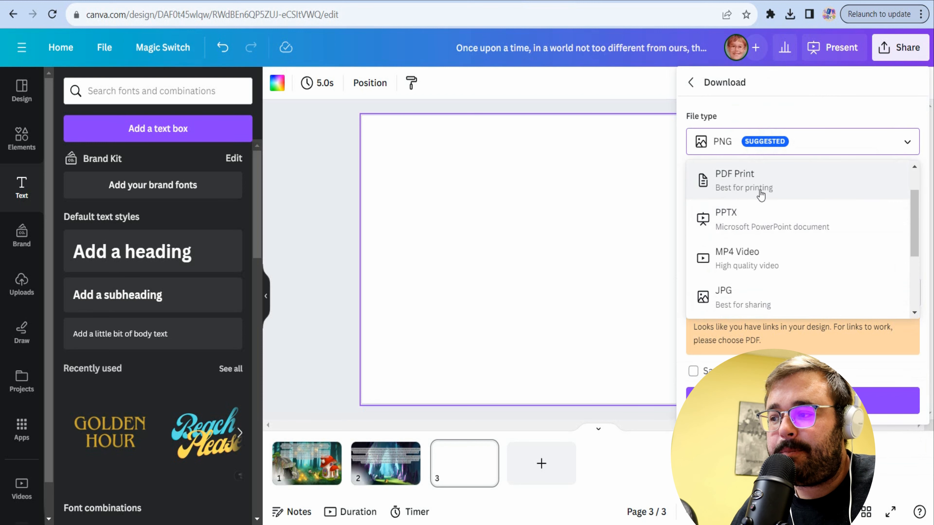
pyautogui.click(754, 186)
pyautogui.click(780, 298)
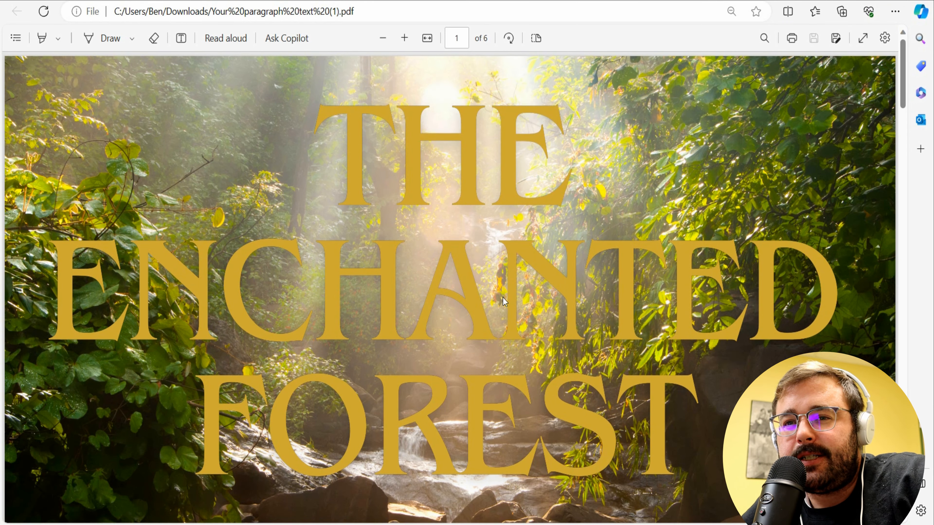
# In the Enchanted Forest example PDF, test the page links on the cave, the mushroom hut and the hut's carved wooden door.
pyautogui.scroll(-15, 503, 298)
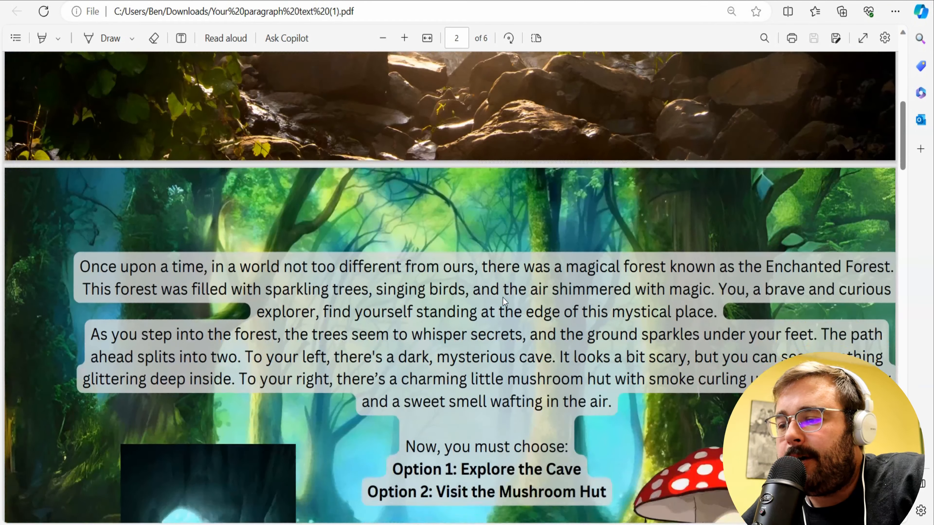
pyautogui.scroll(2, 503, 300)
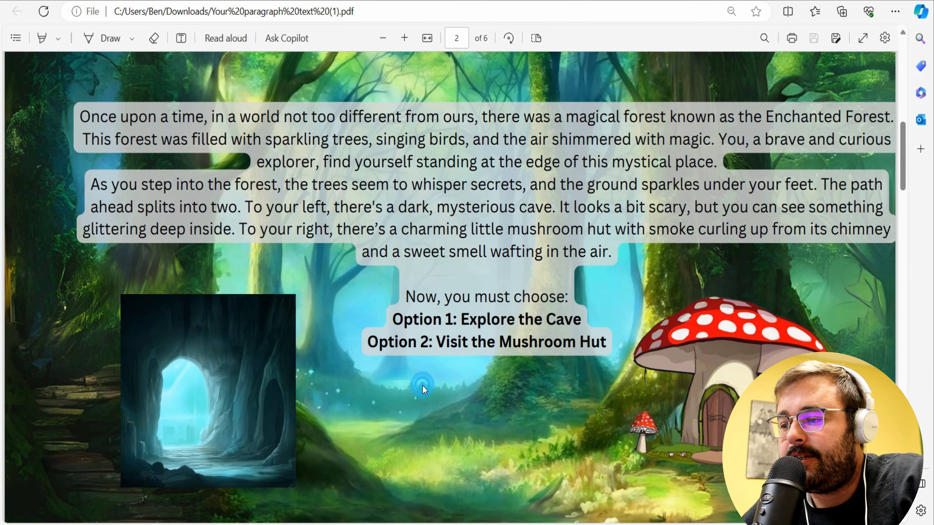
pyautogui.click(194, 398)
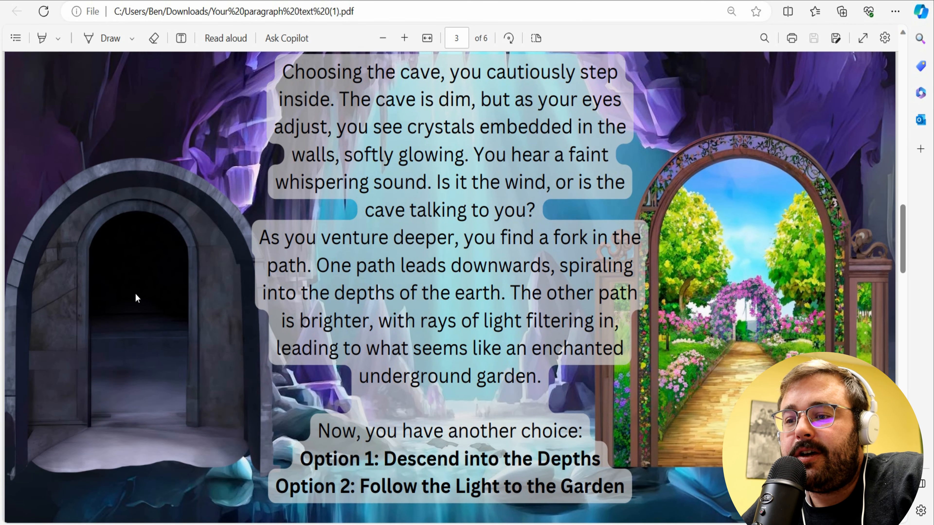
pyautogui.scroll(12, 676, 358)
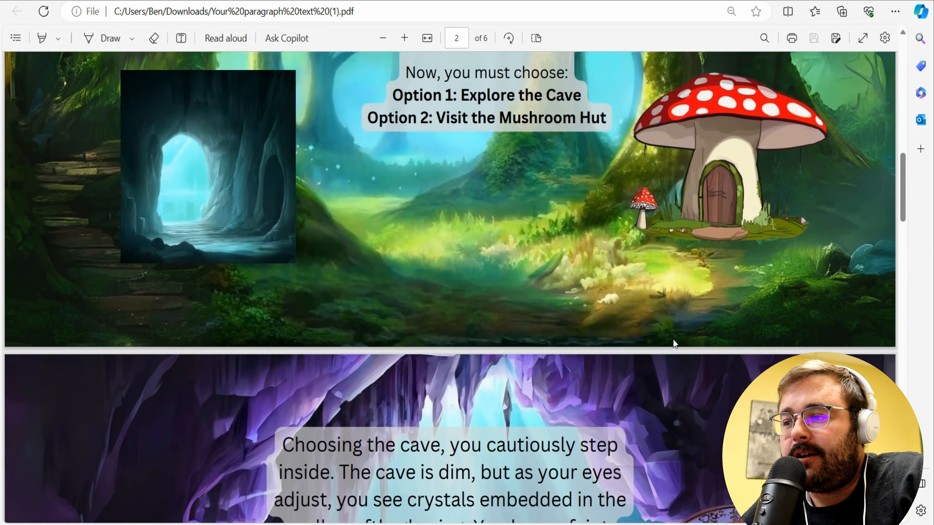
pyautogui.click(721, 364)
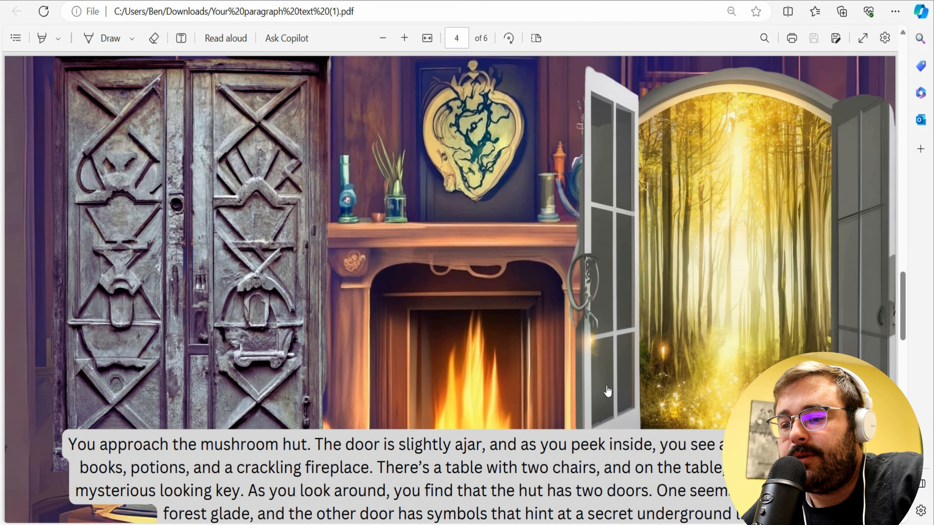
pyautogui.click(194, 289)
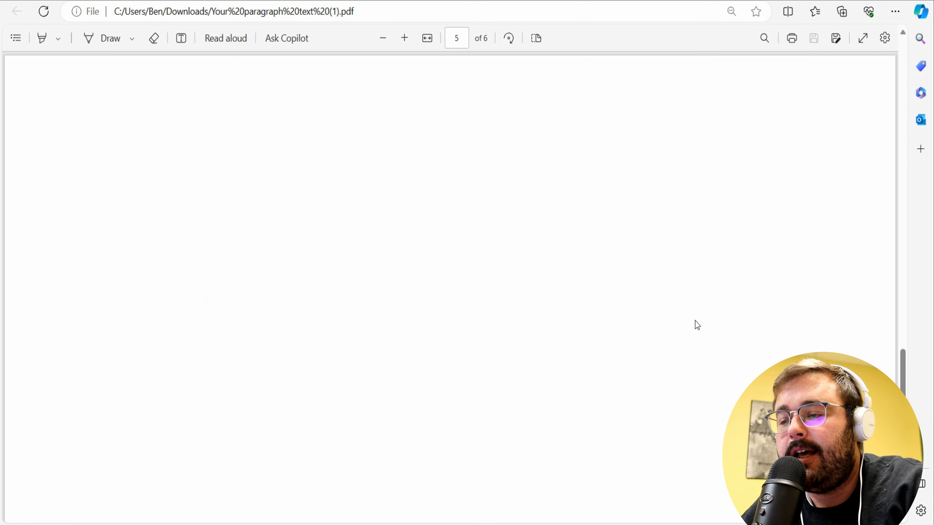